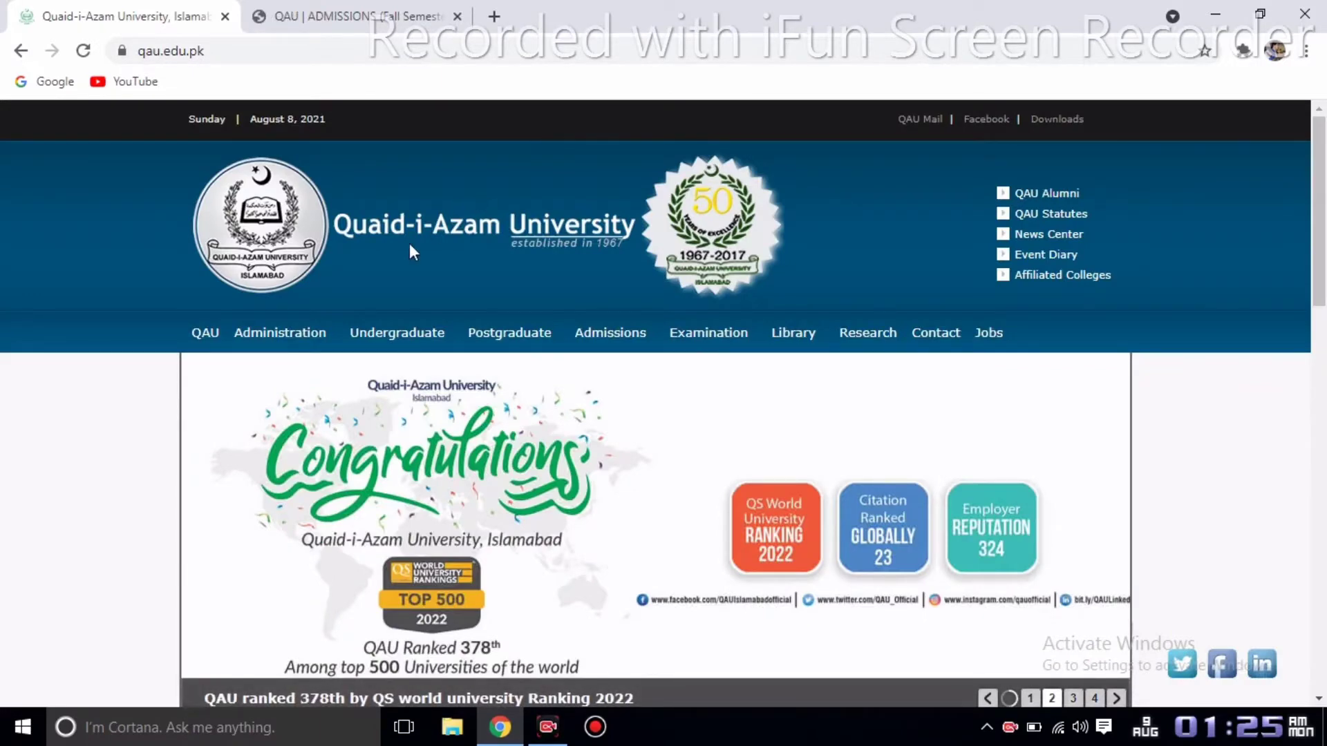
mouse_move(523, 339)
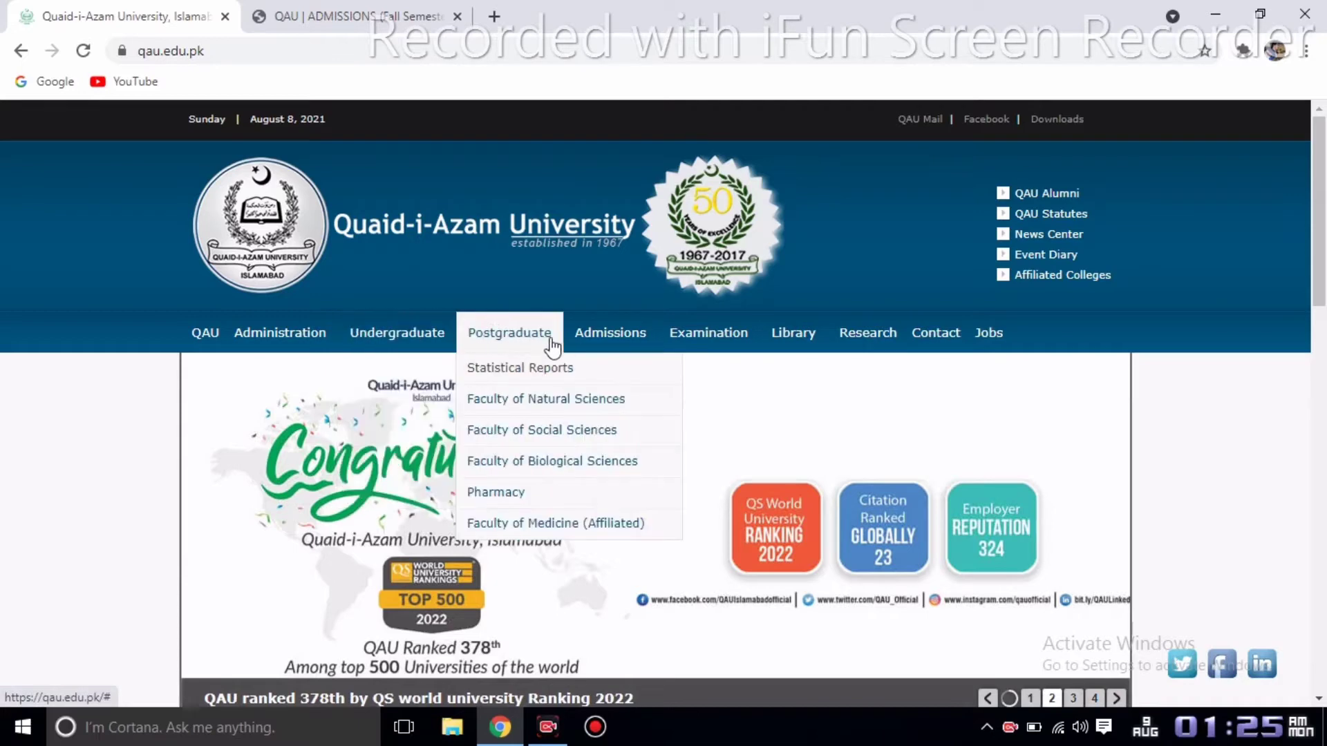
mouse_move(589, 343)
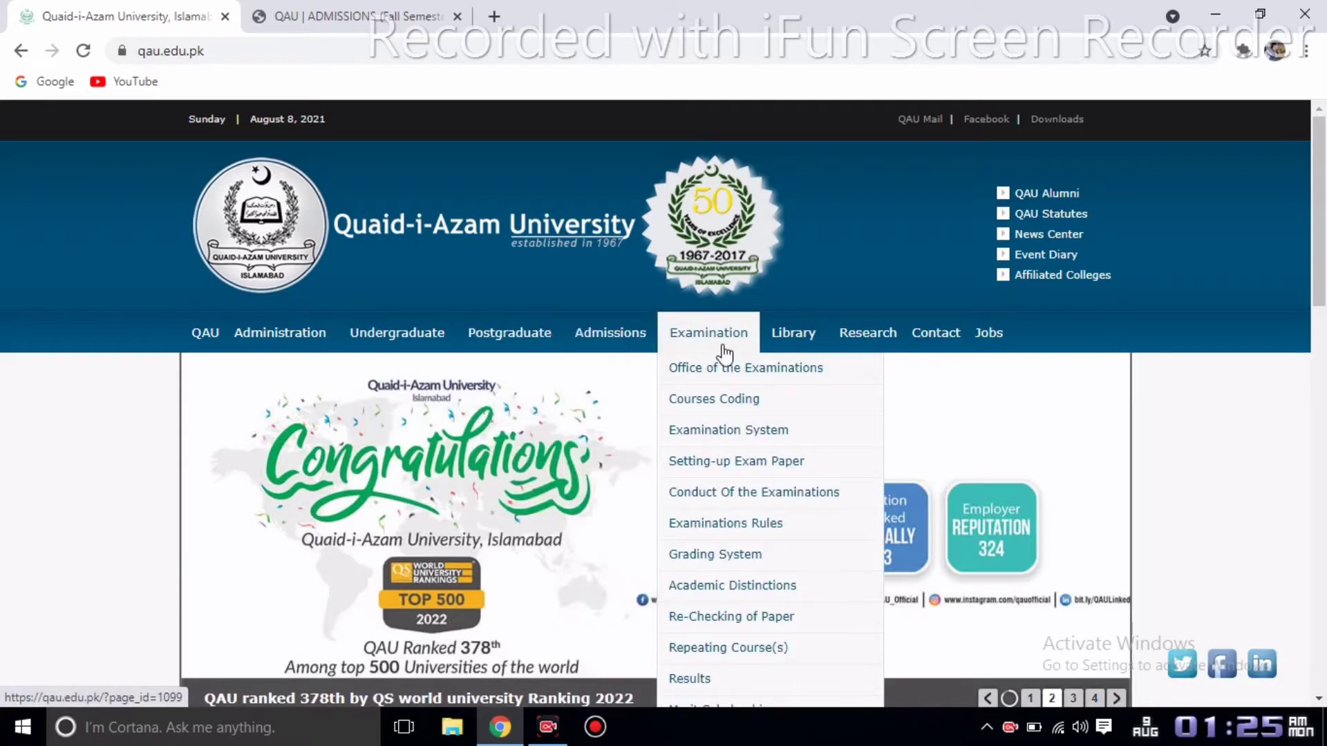
mouse_move(775, 356)
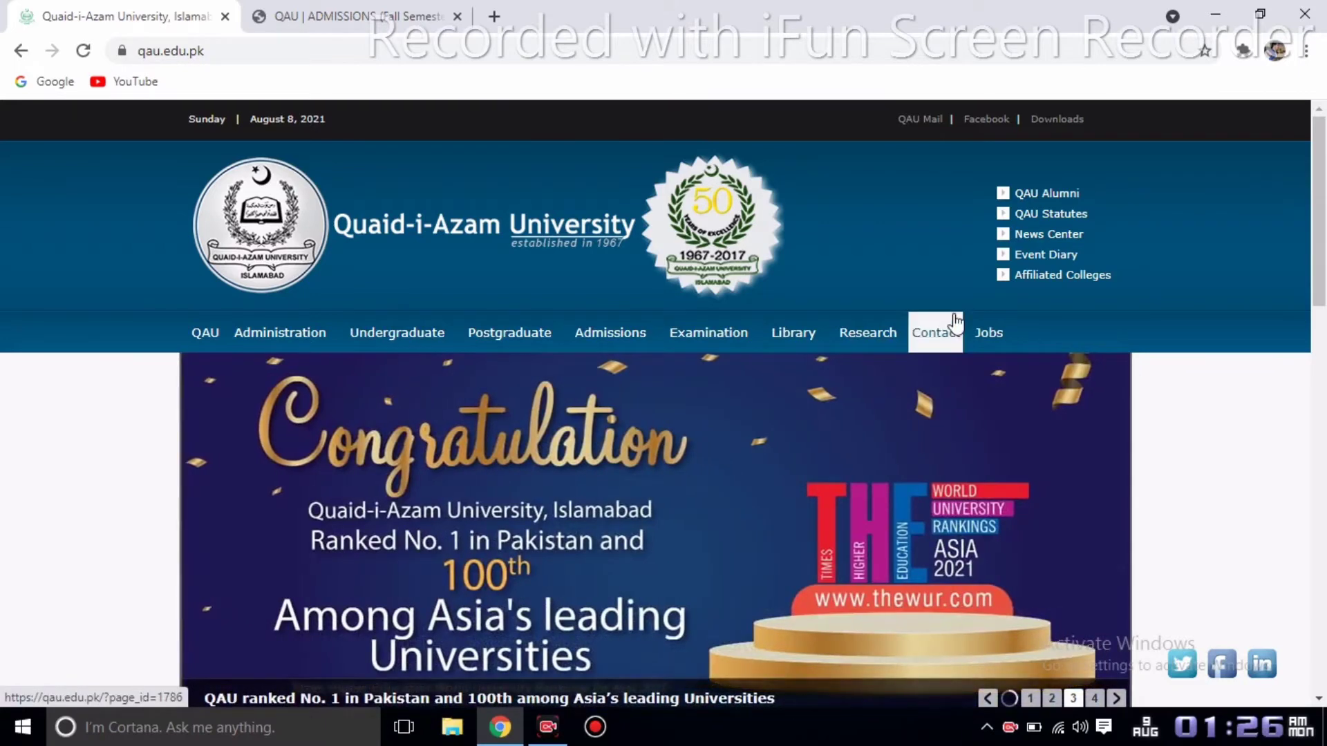
- Switch to the online admission portal, open its application sign-up form and choose the BS/BHLLB/Pharm-D (Morning) program
key(ctrl+Tab)
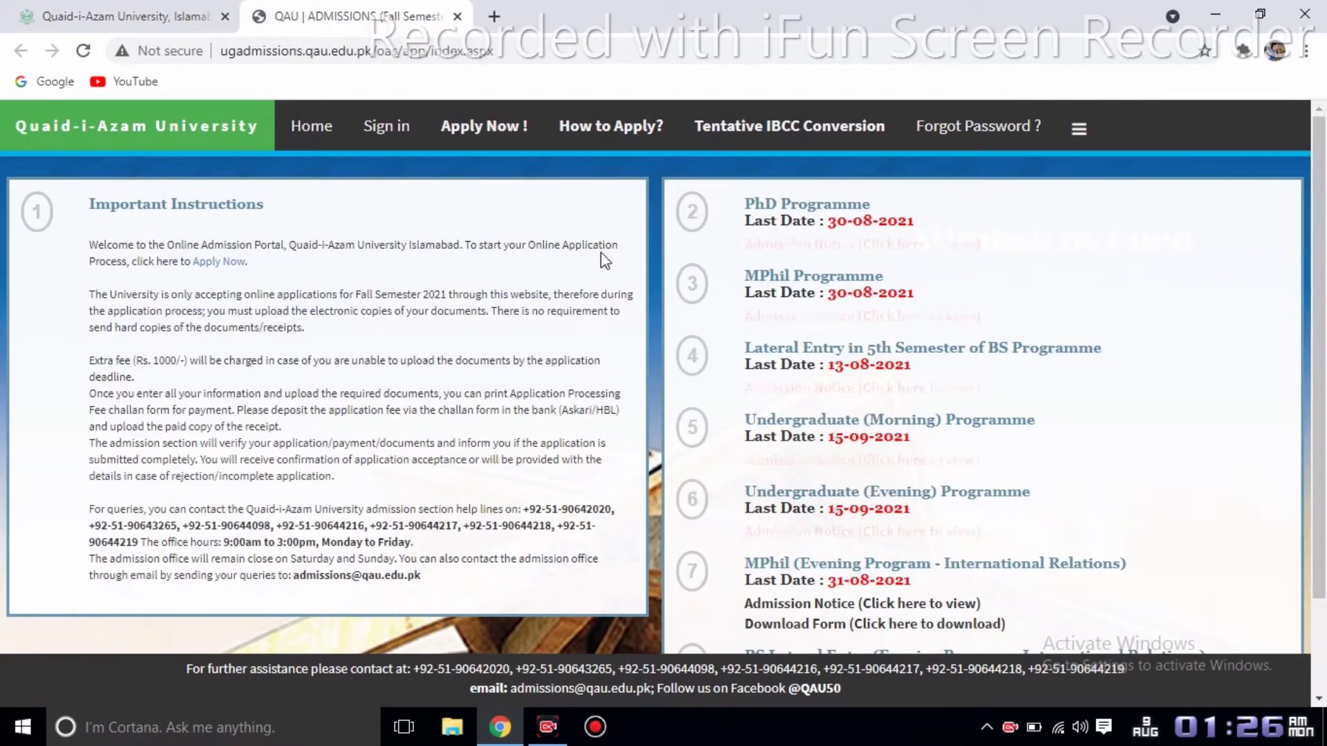
click(482, 134)
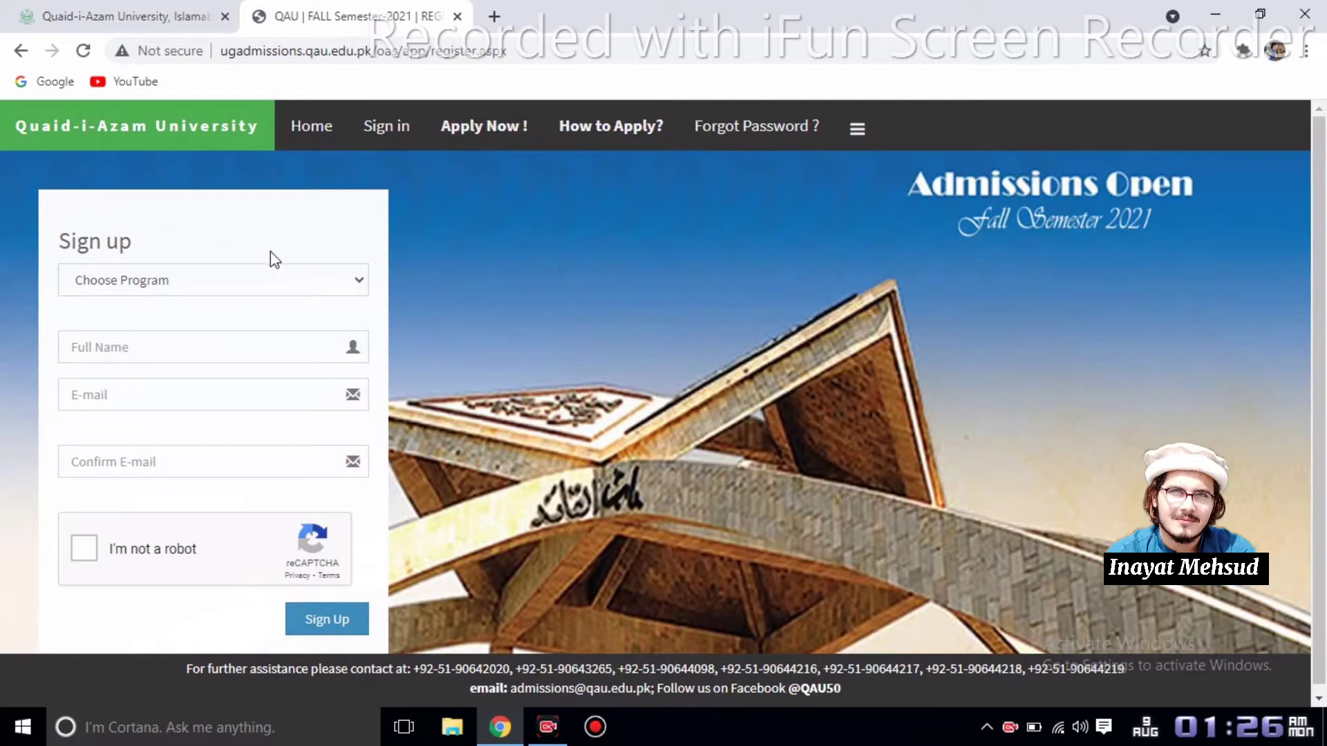
click(249, 280)
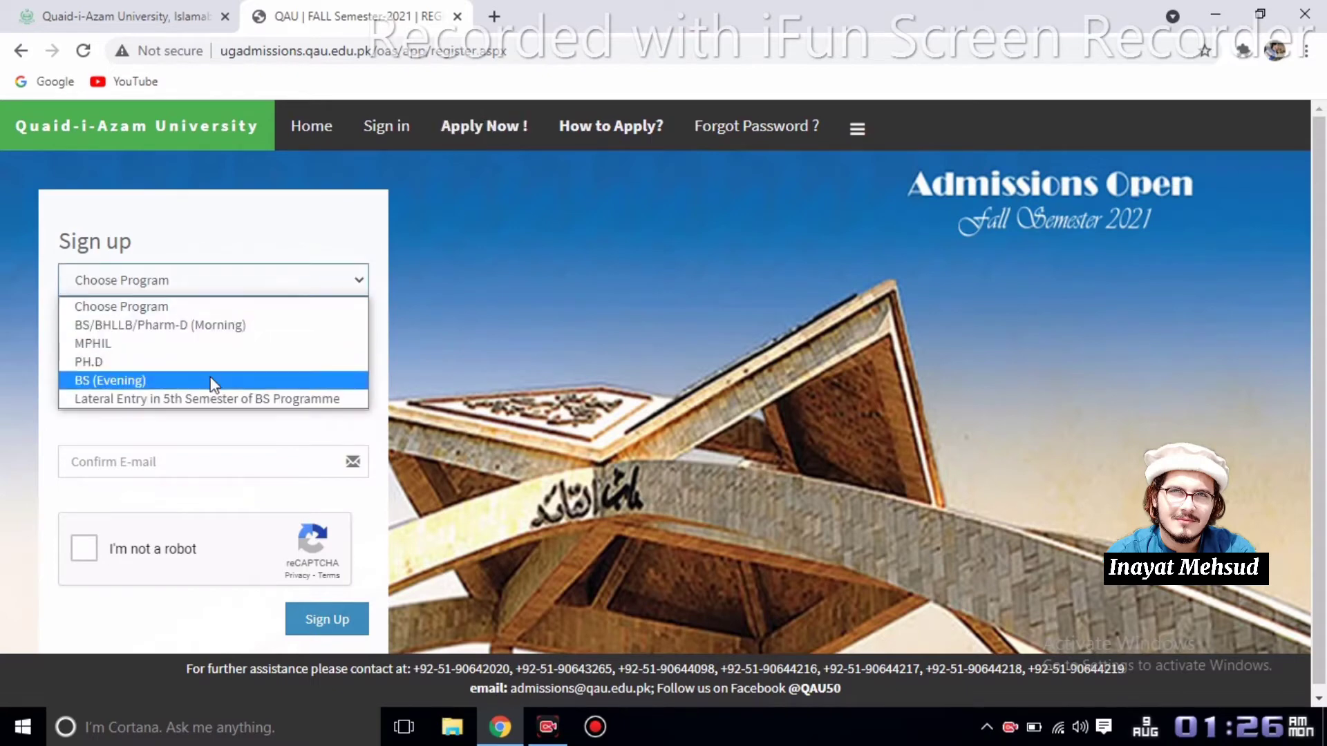
click(235, 326)
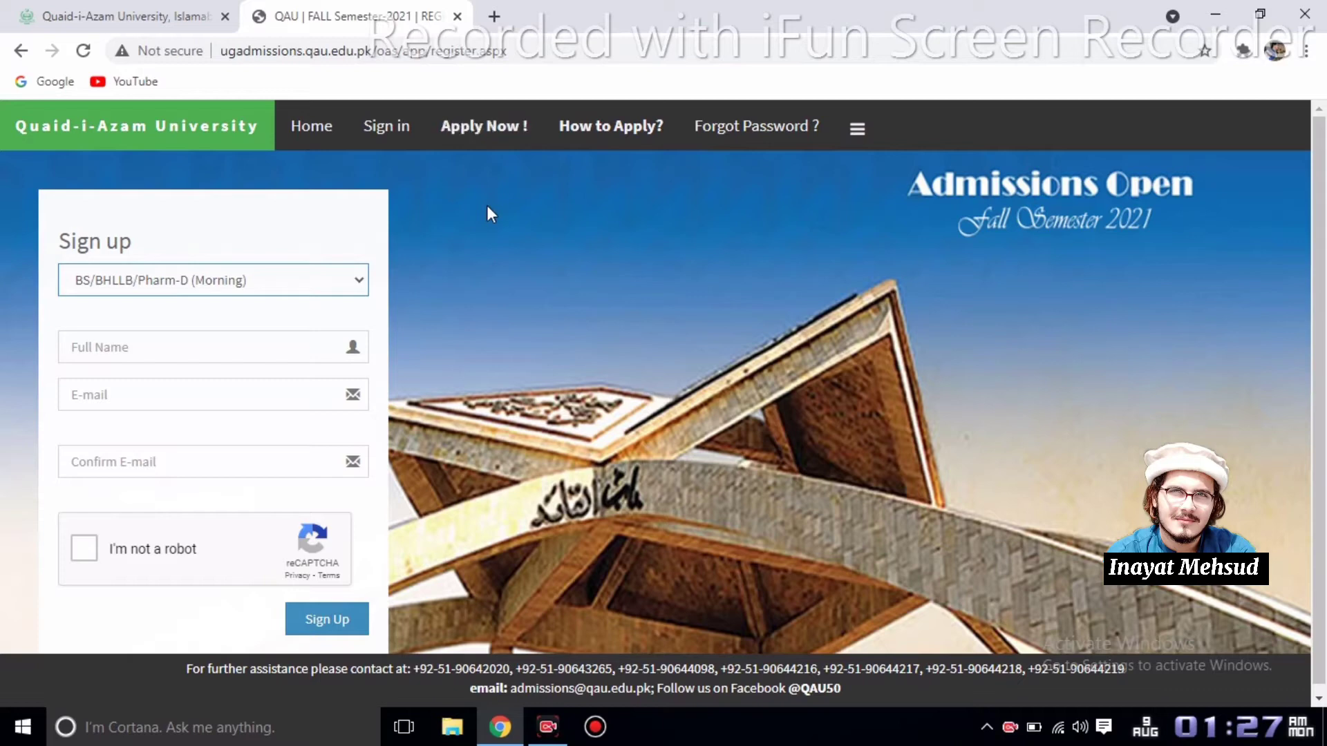
- Sign in to the existing applicant account with the prefilled credentials and open the Programme Choices section of the application
click(393, 131)
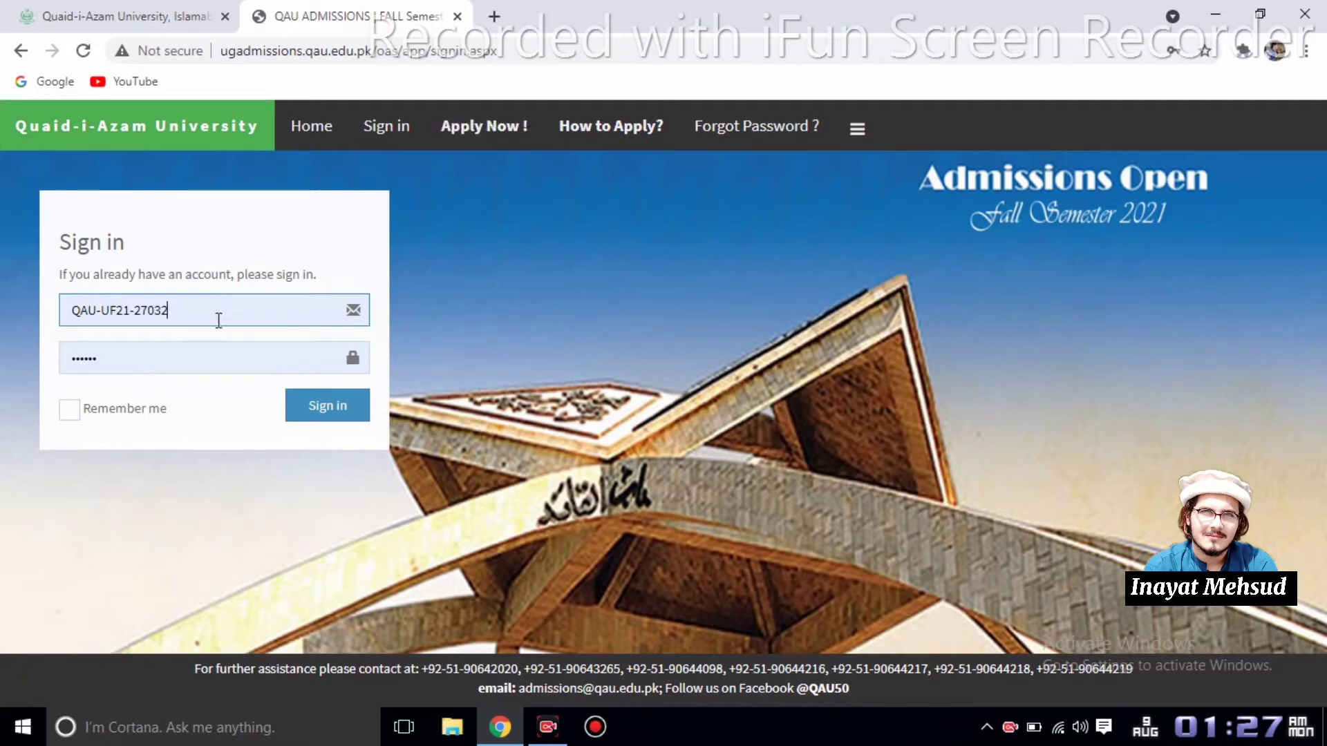
click(304, 408)
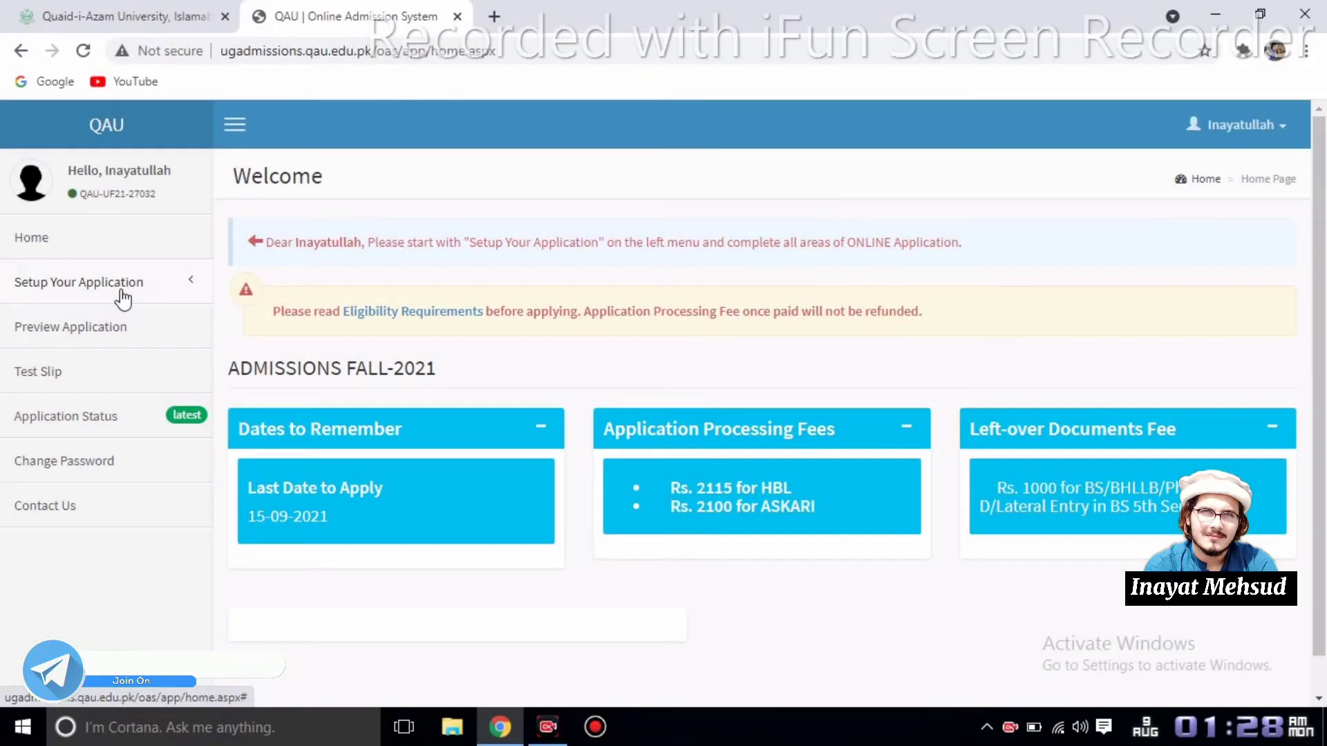
click(125, 297)
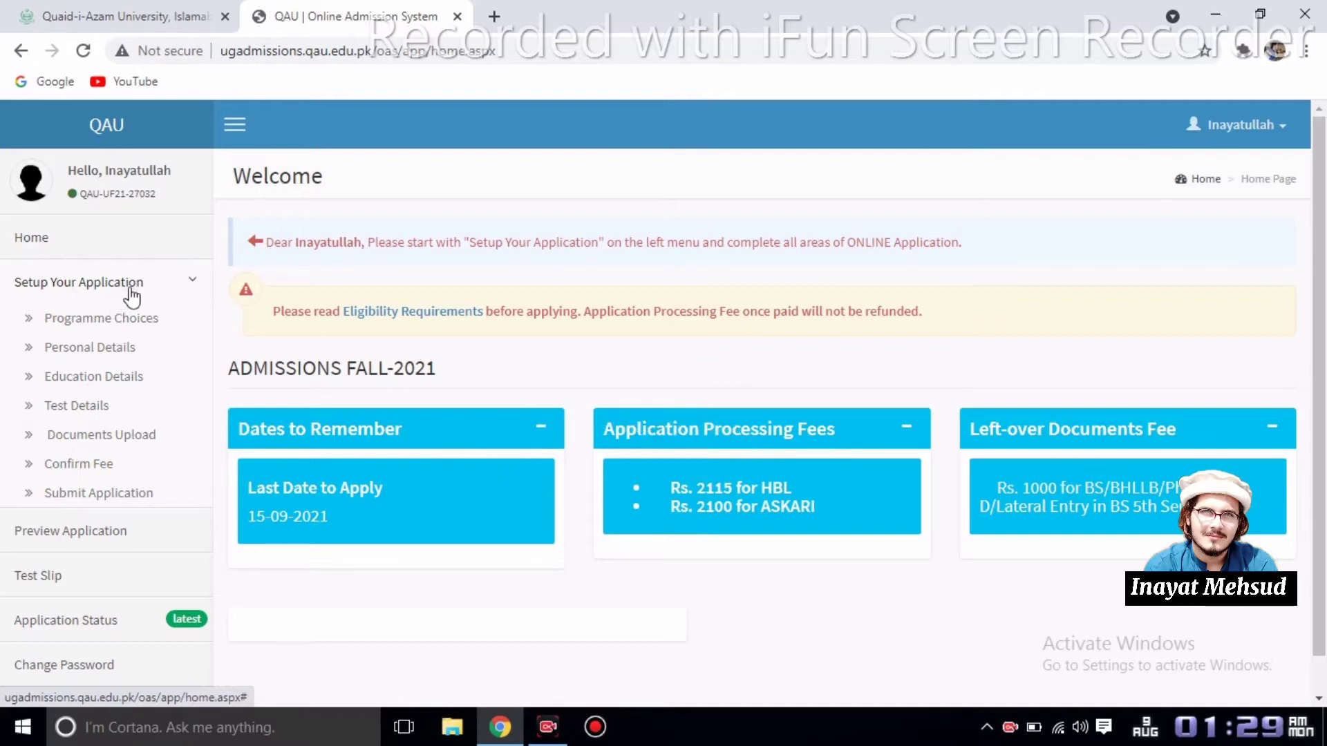
click(105, 319)
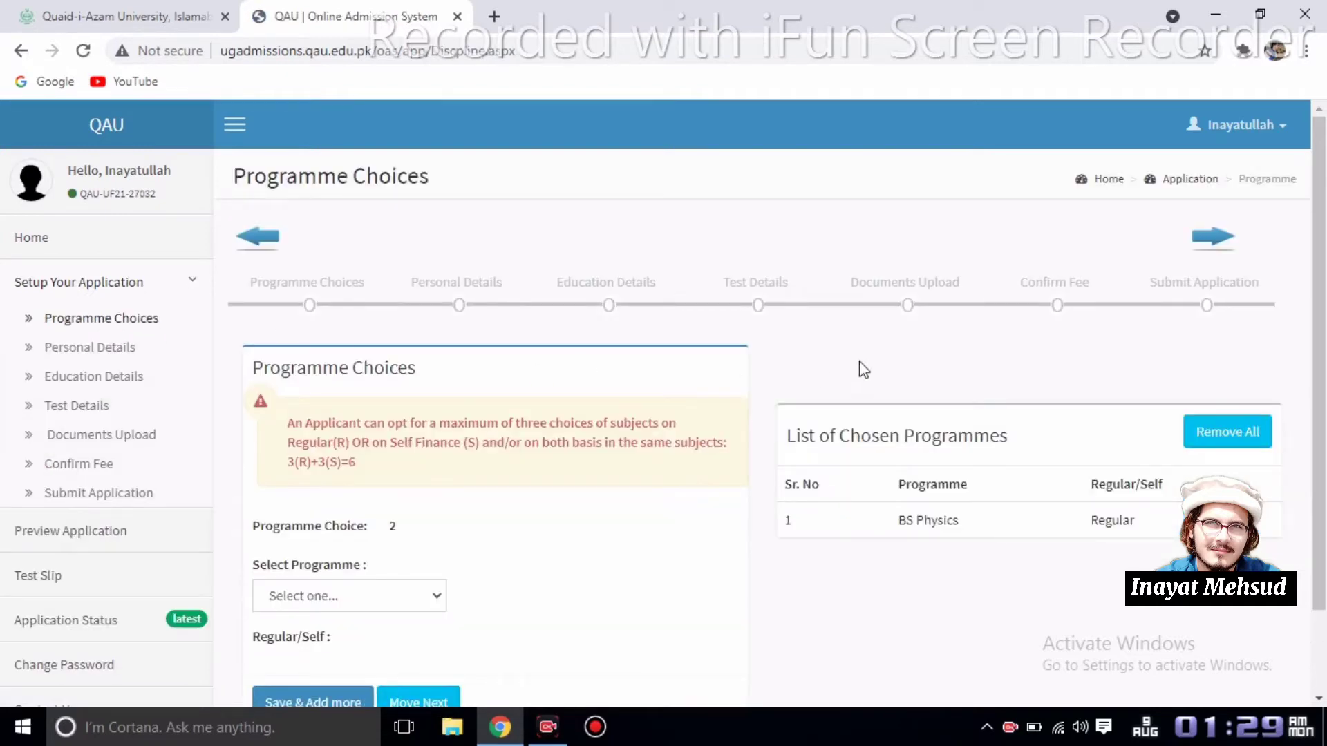
- Select BS Physics as the second programme choice and set its Regular/Self option to Regular
scroll(1321, 289, down, 2)
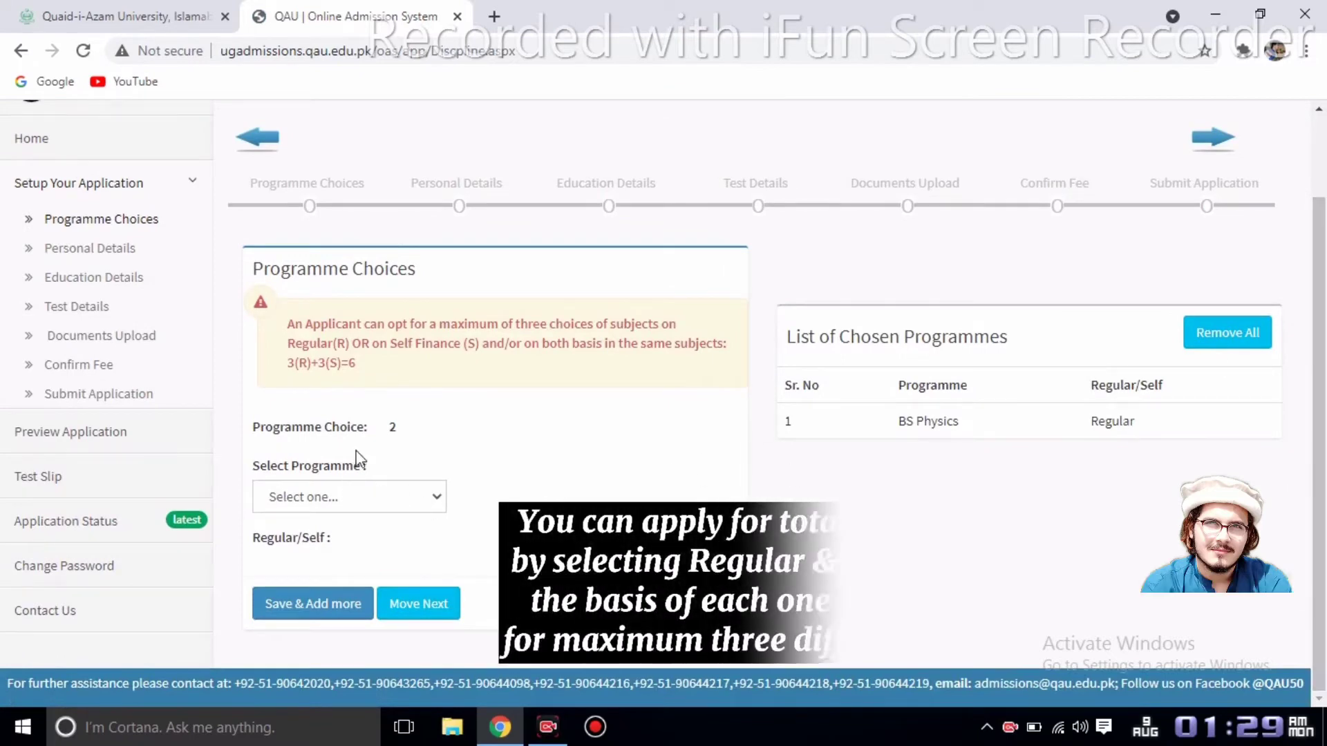
click(380, 503)
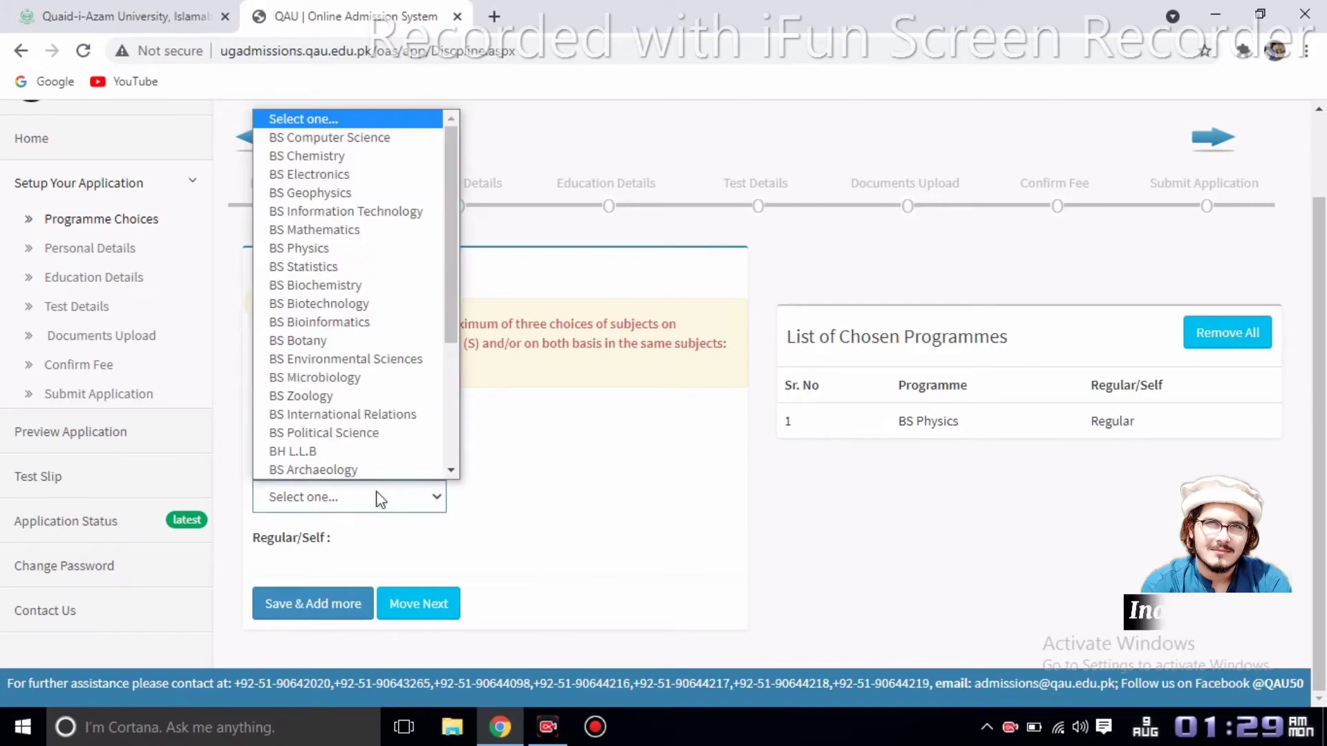
scroll(359, 228, down, 1)
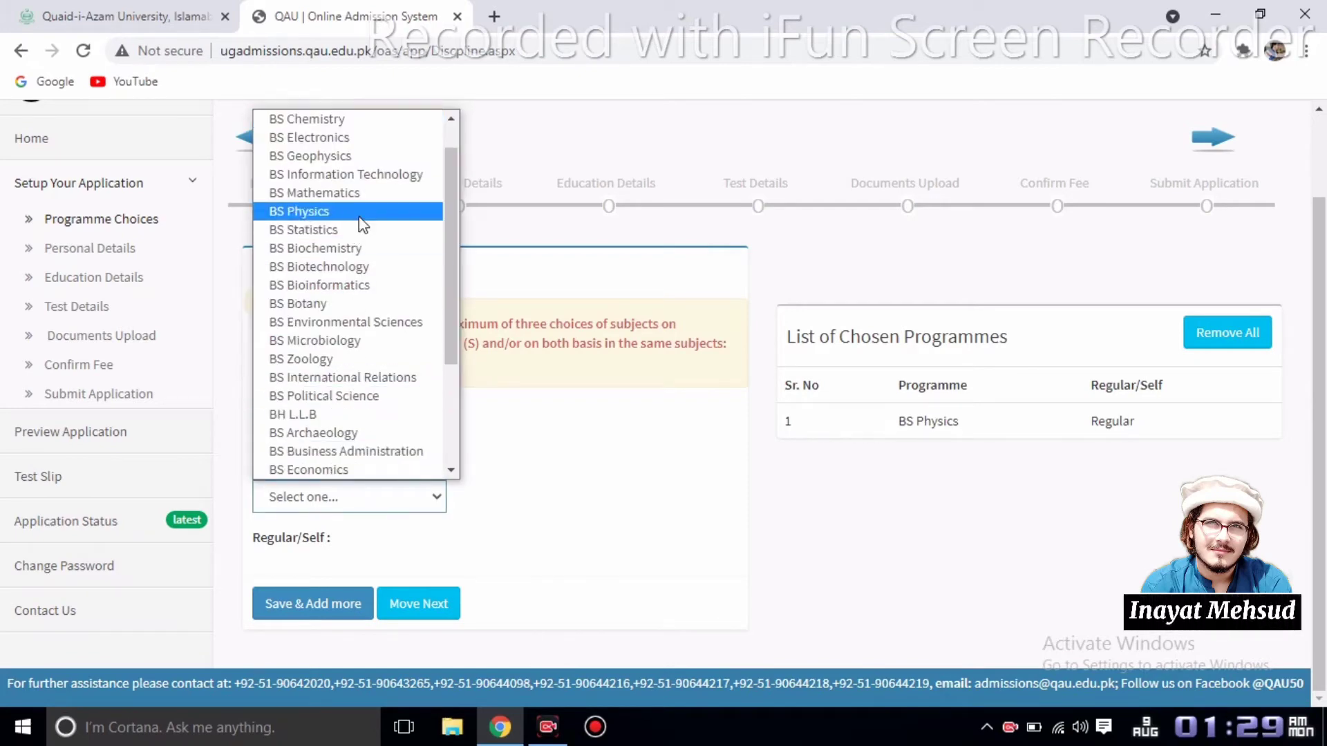
click(358, 219)
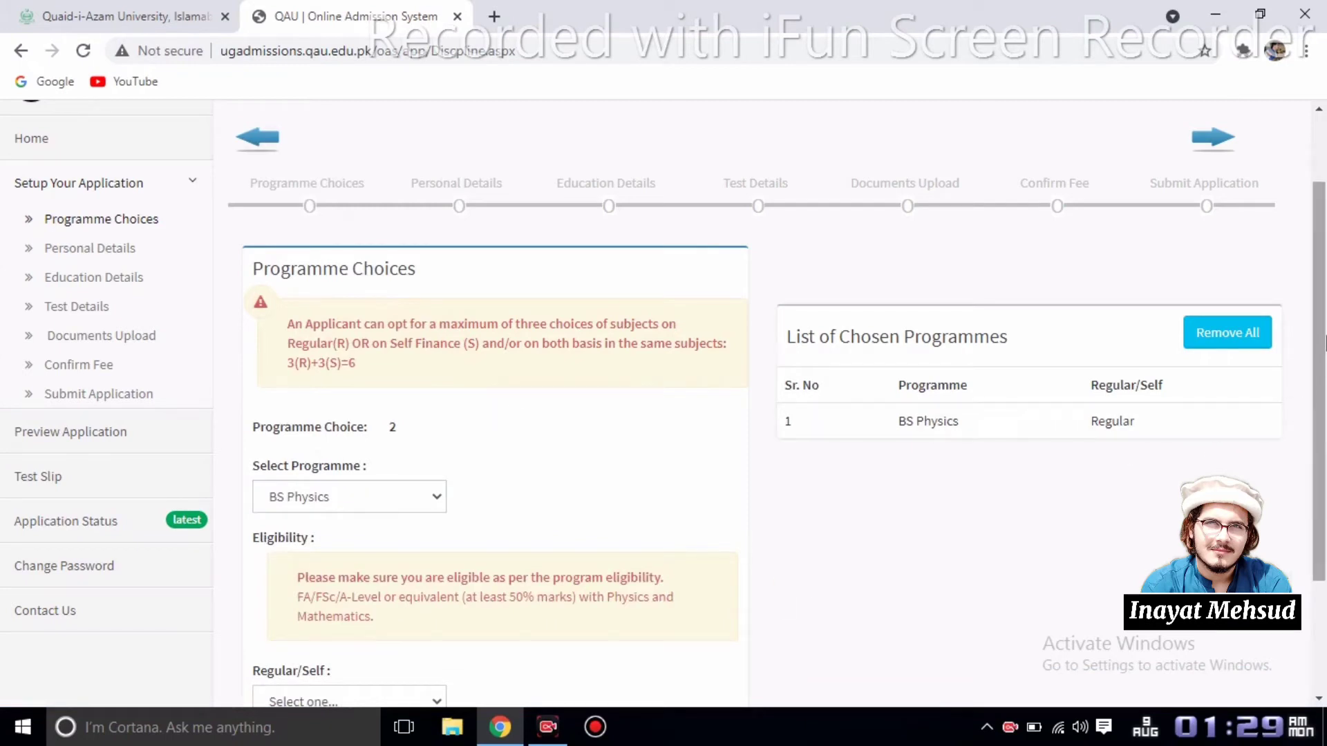
drag(1321, 341, 1322, 451)
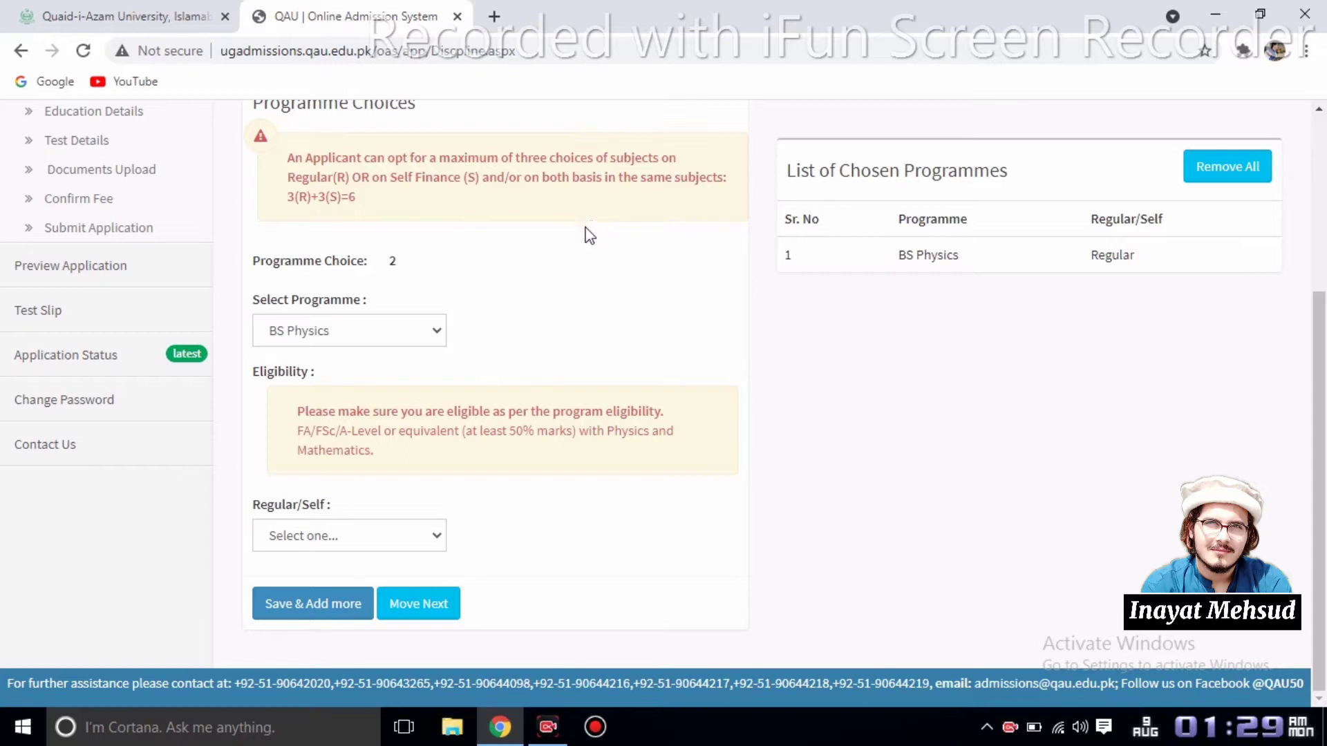
click(372, 539)
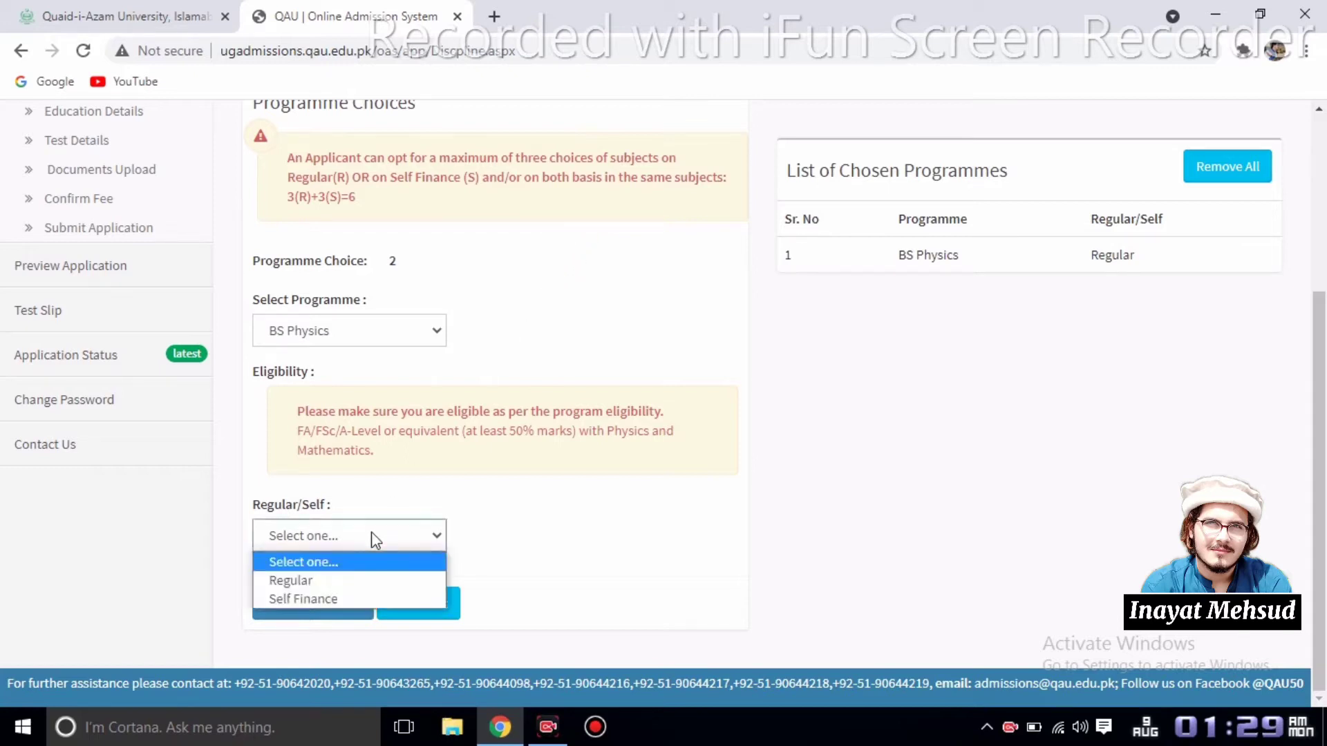
click(332, 581)
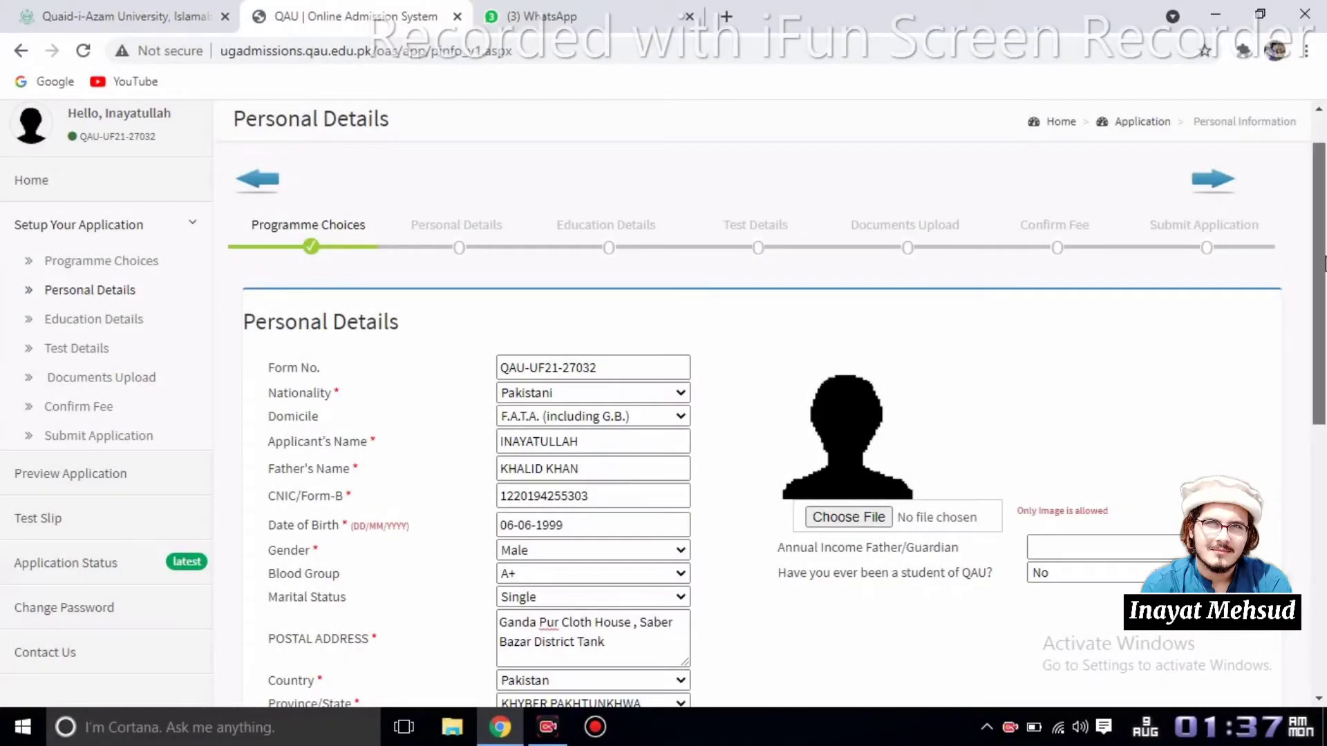
- Review the filled-in personal details and select the applicant's home district from the district list
drag(1323, 263, 1322, 303)
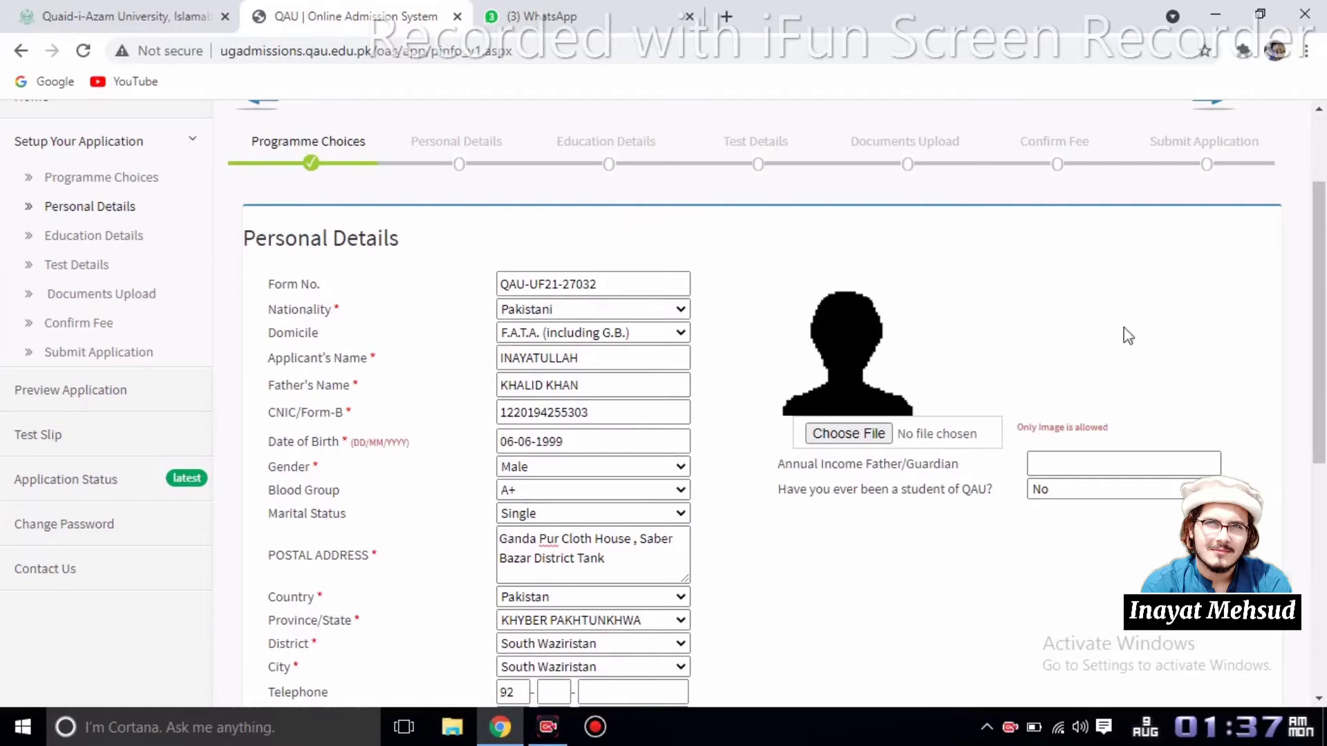
drag(1323, 302, 1321, 370)
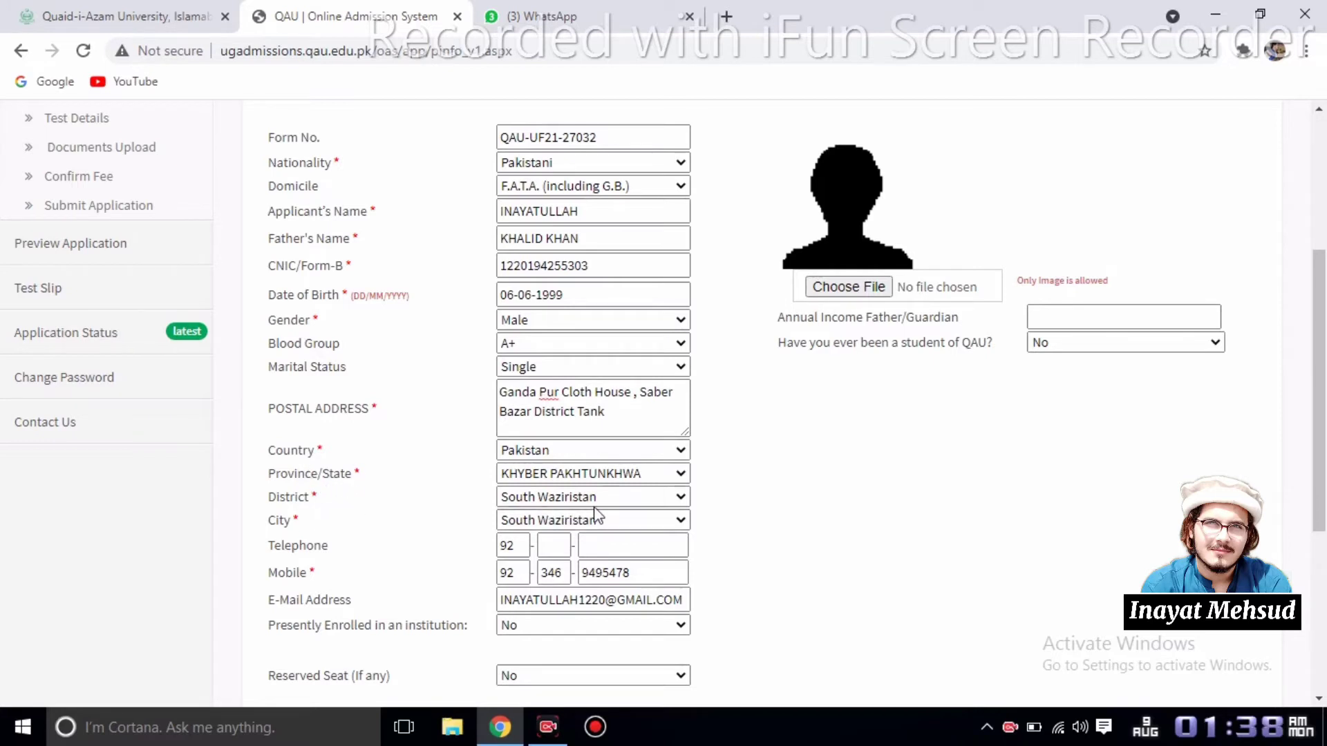
click(653, 501)
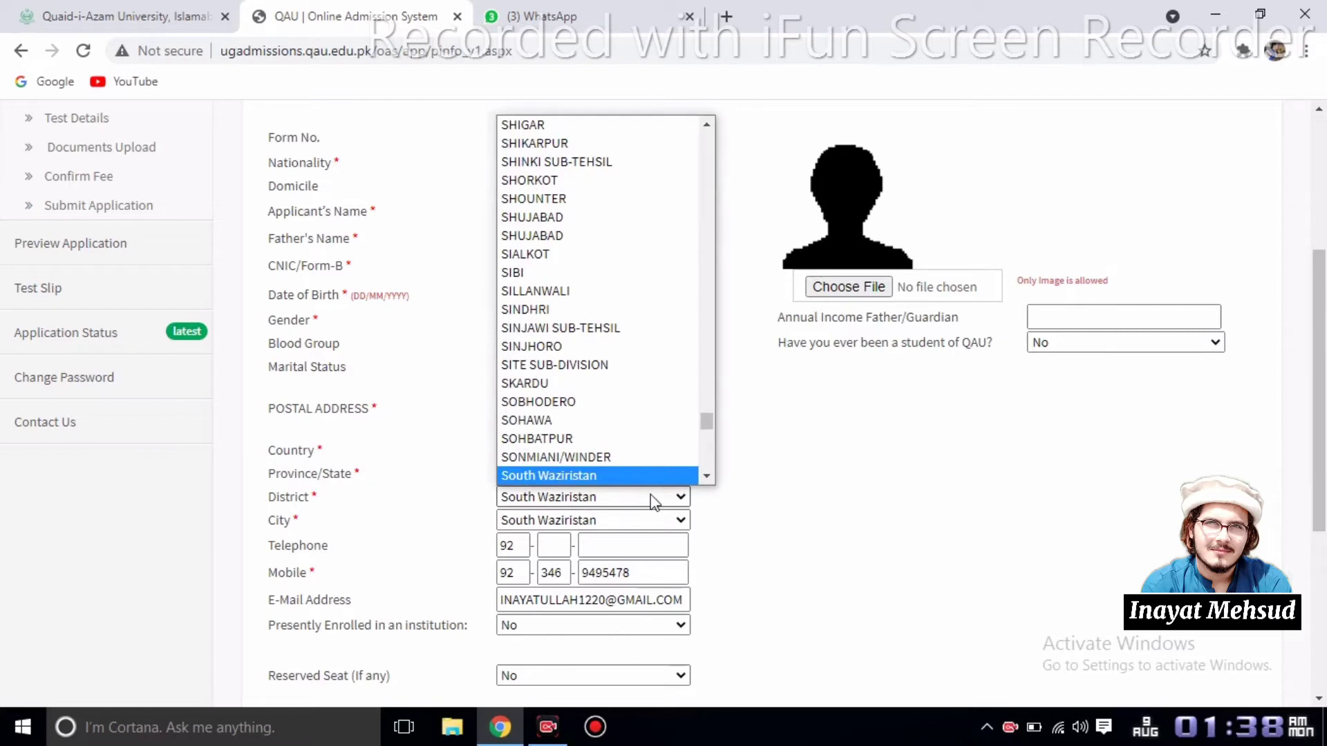
click(656, 494)
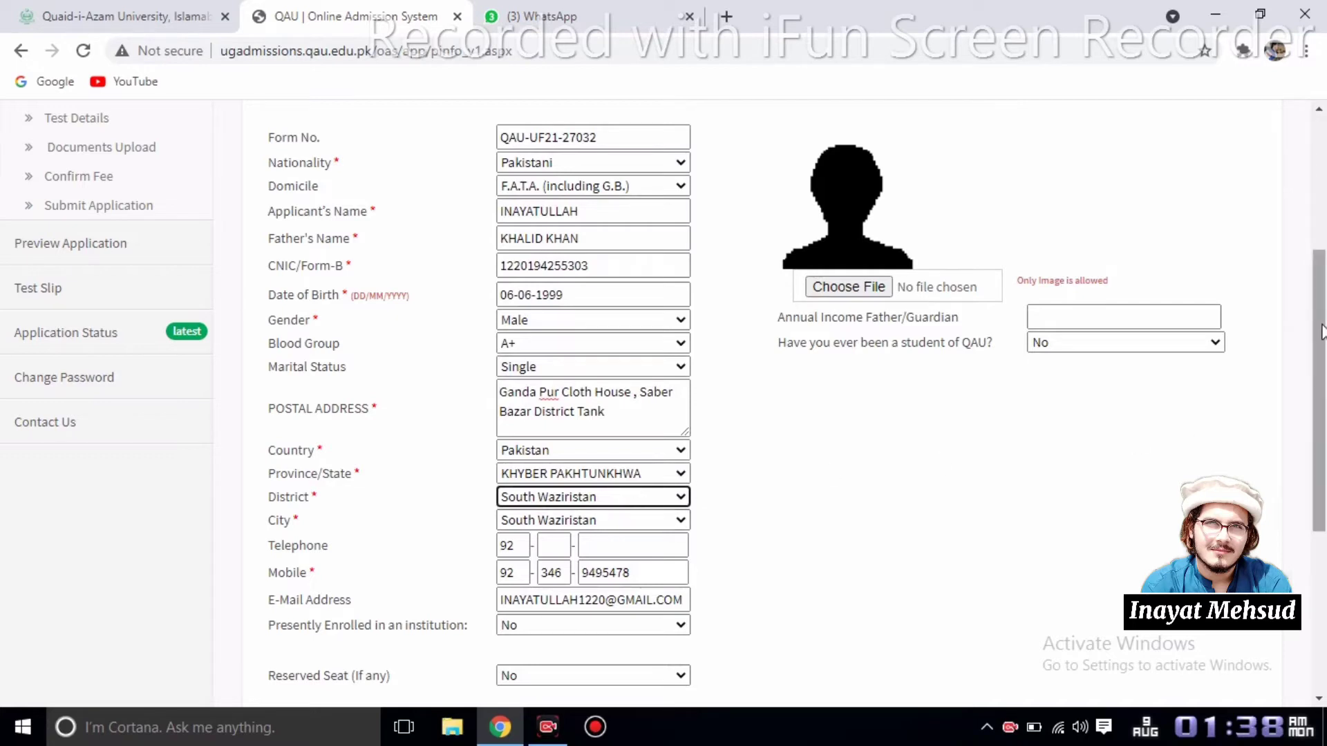
- Attach the applicant's portrait photo with the blue background, a WhatsApp image in the Downloads folder, to the personal details
scroll(1321, 332, down, 1)
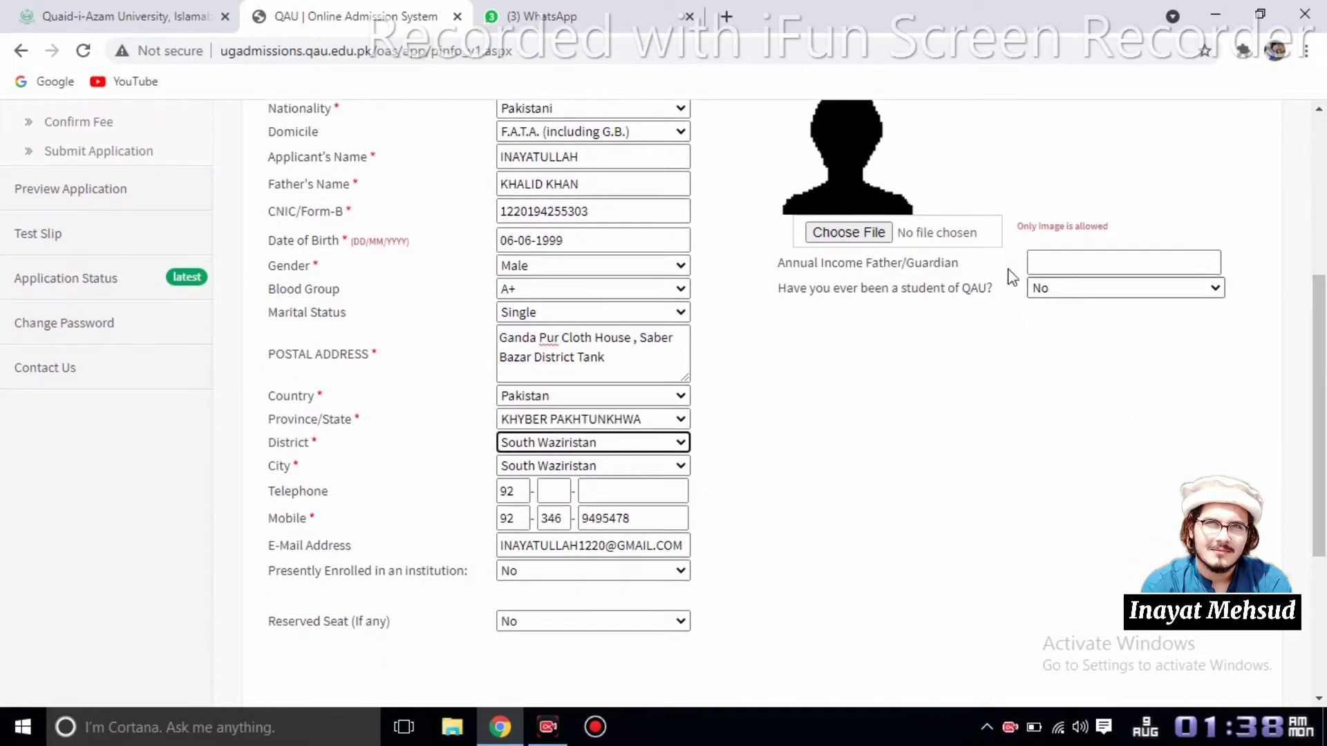
click(886, 239)
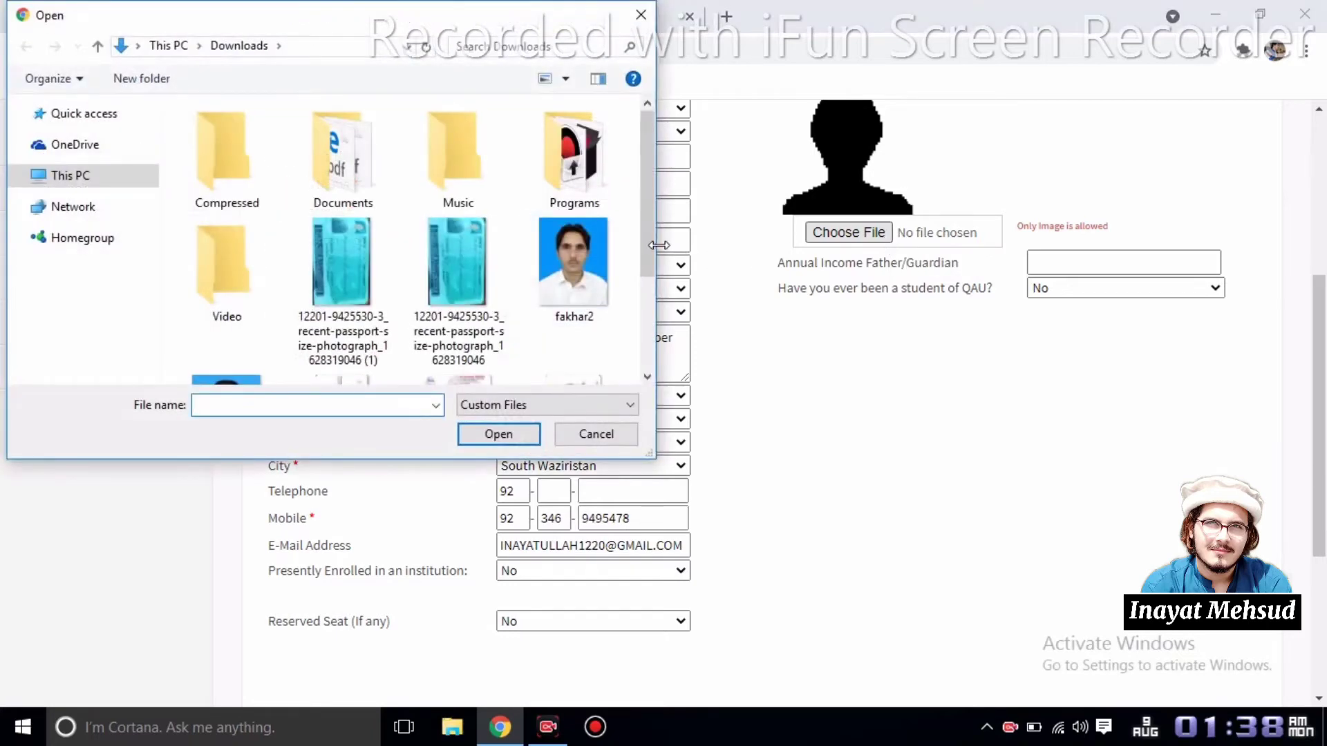
drag(649, 256, 629, 329)
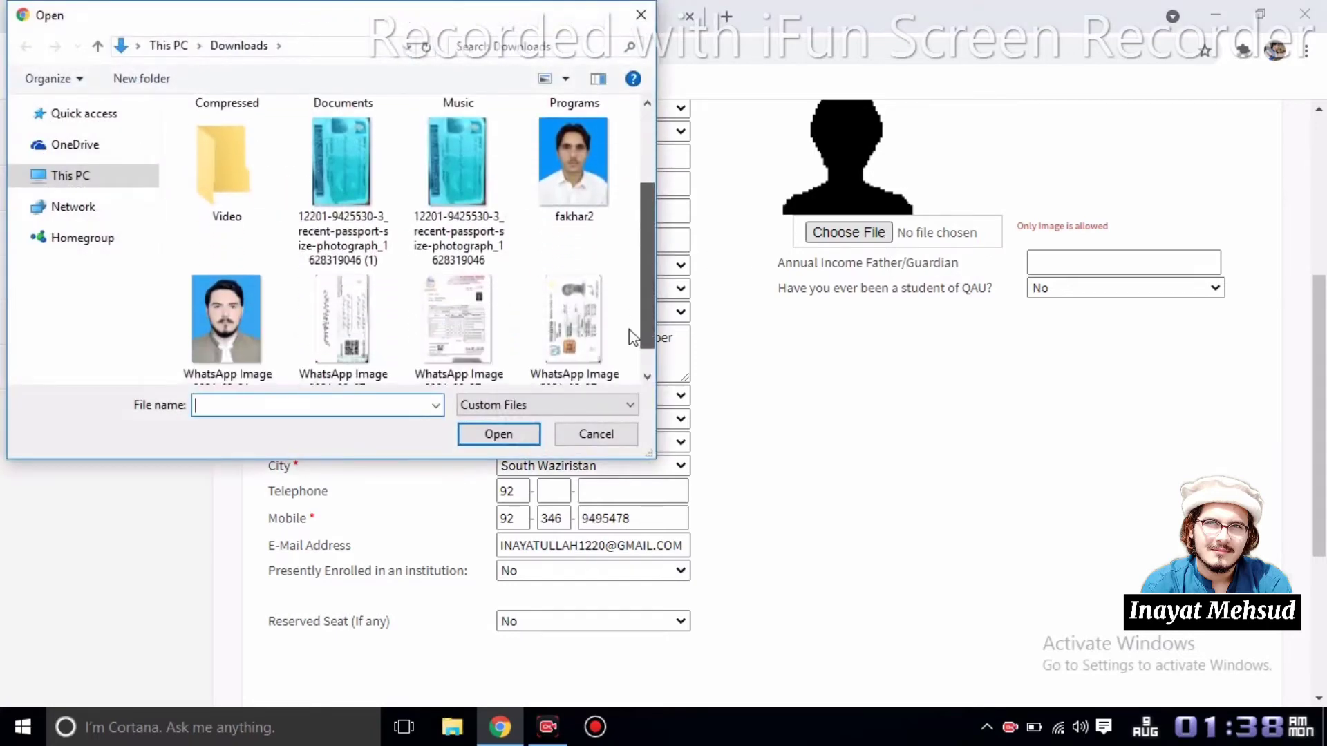
click(214, 328)
double_click(214, 327)
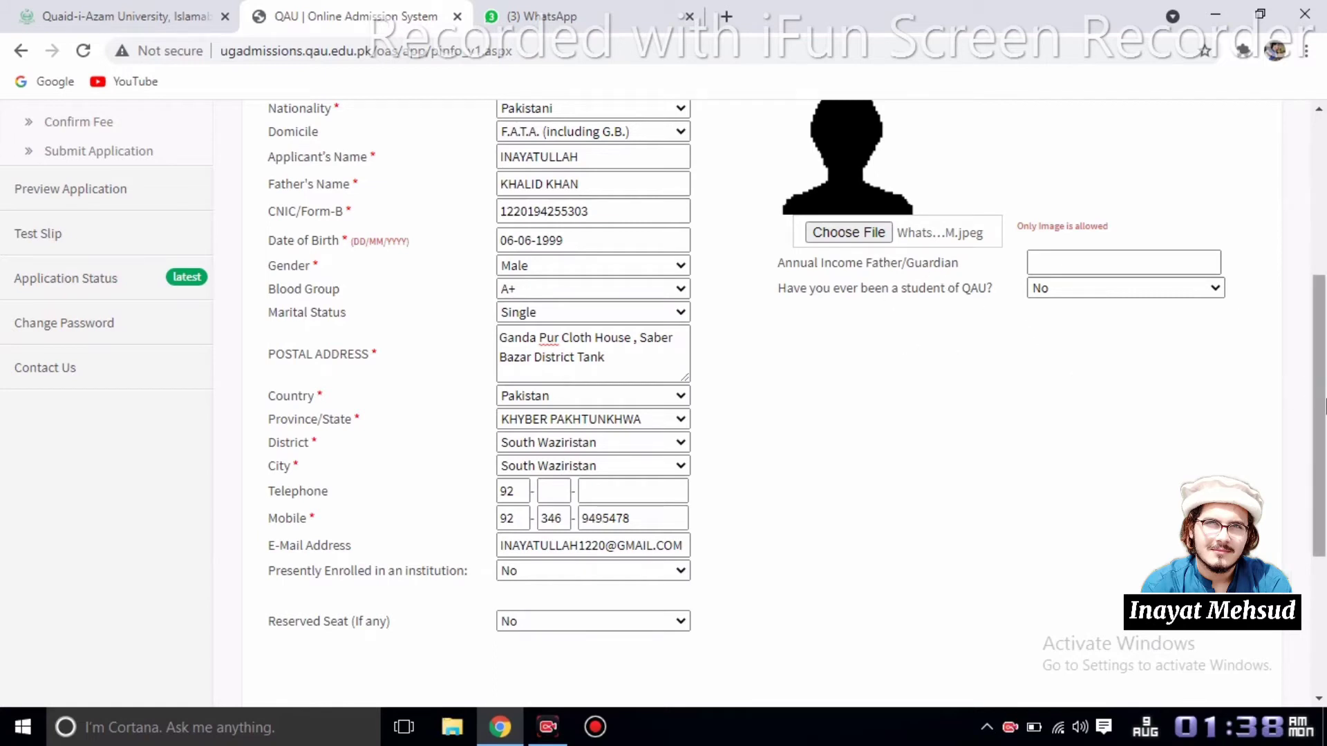
- Answer No to having been a QAU student and enter 150000 as the father's or guardian's annual income
drag(1322, 400, 1323, 409)
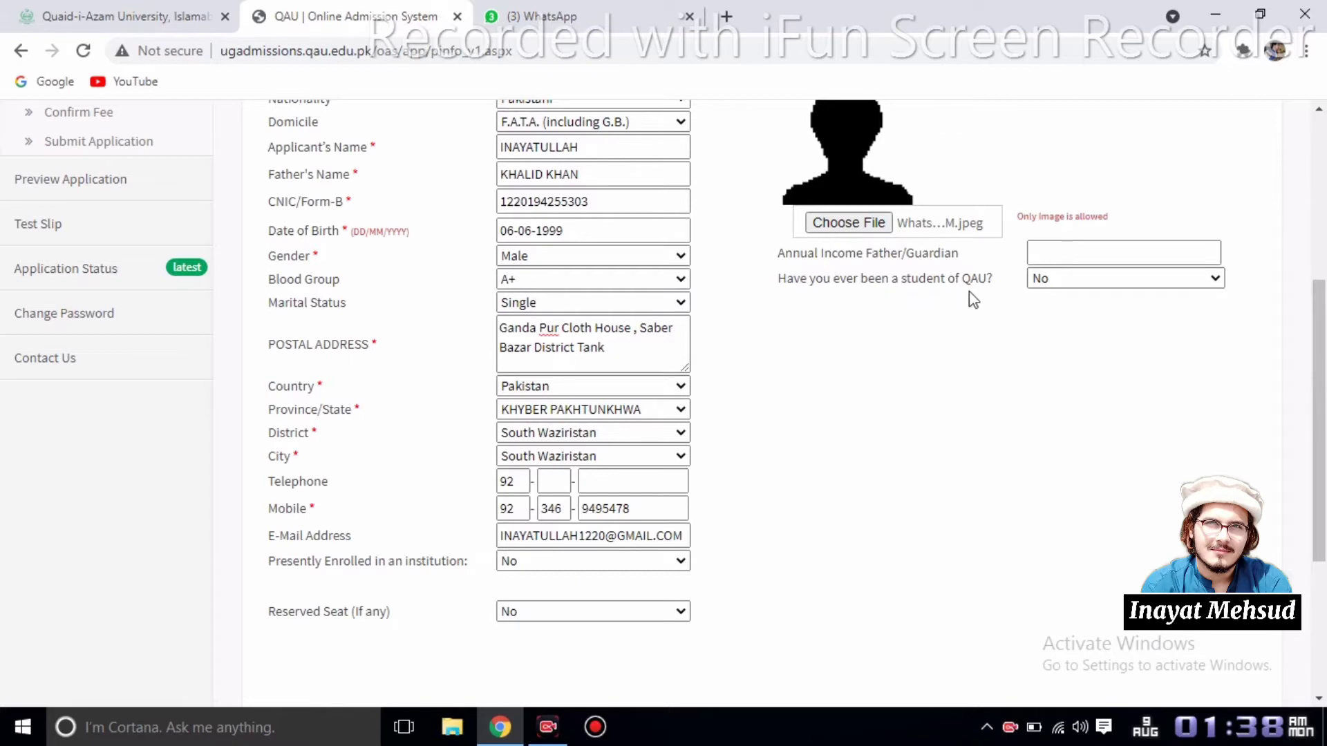
click(1062, 283)
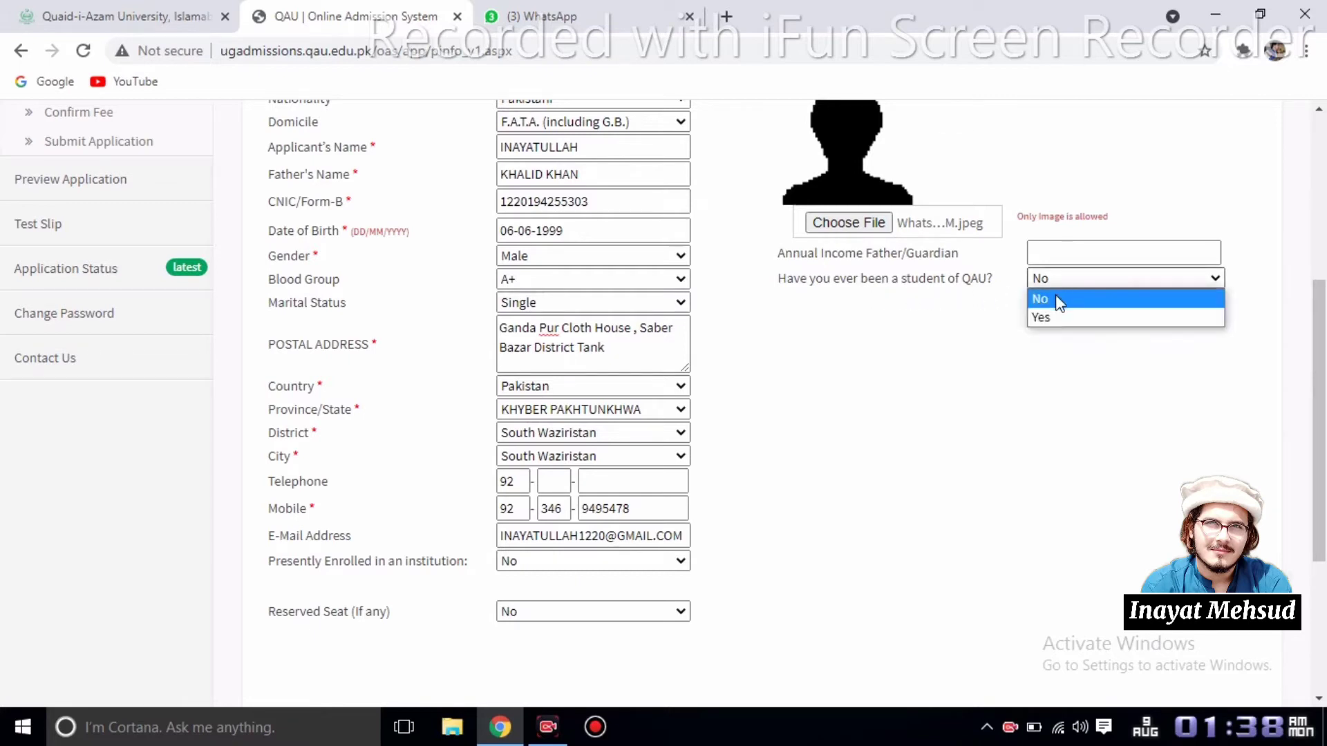
click(1055, 297)
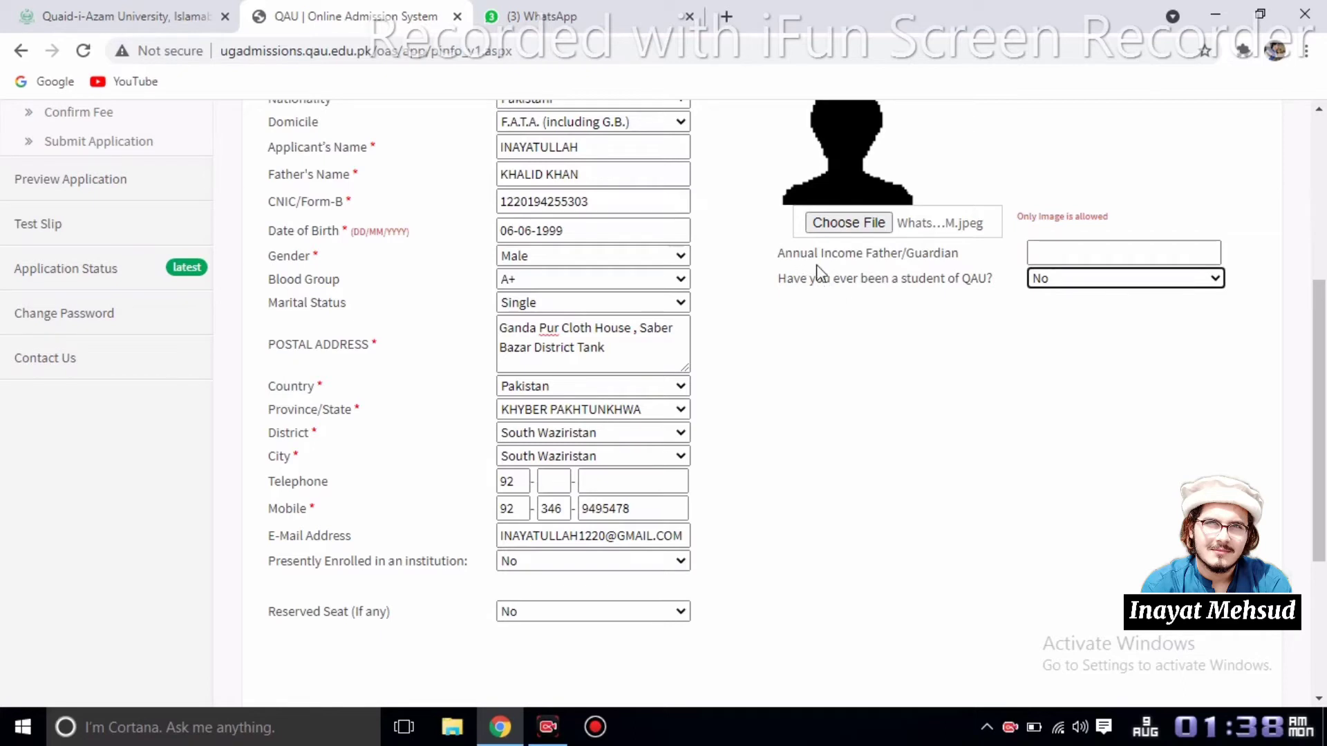
click(1077, 246)
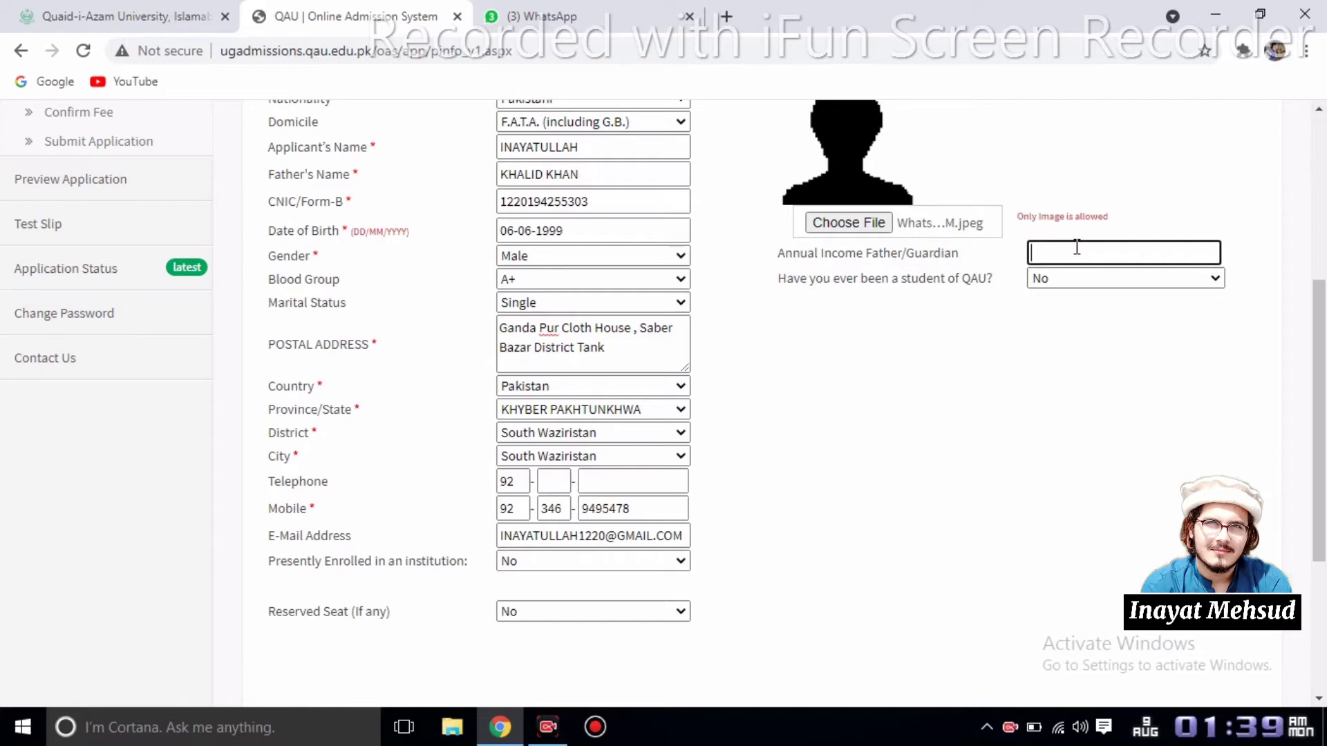
text(150000)
- Set both the present enrolment in an institution and the reserved seat to No
drag(1325, 385, 1325, 464)
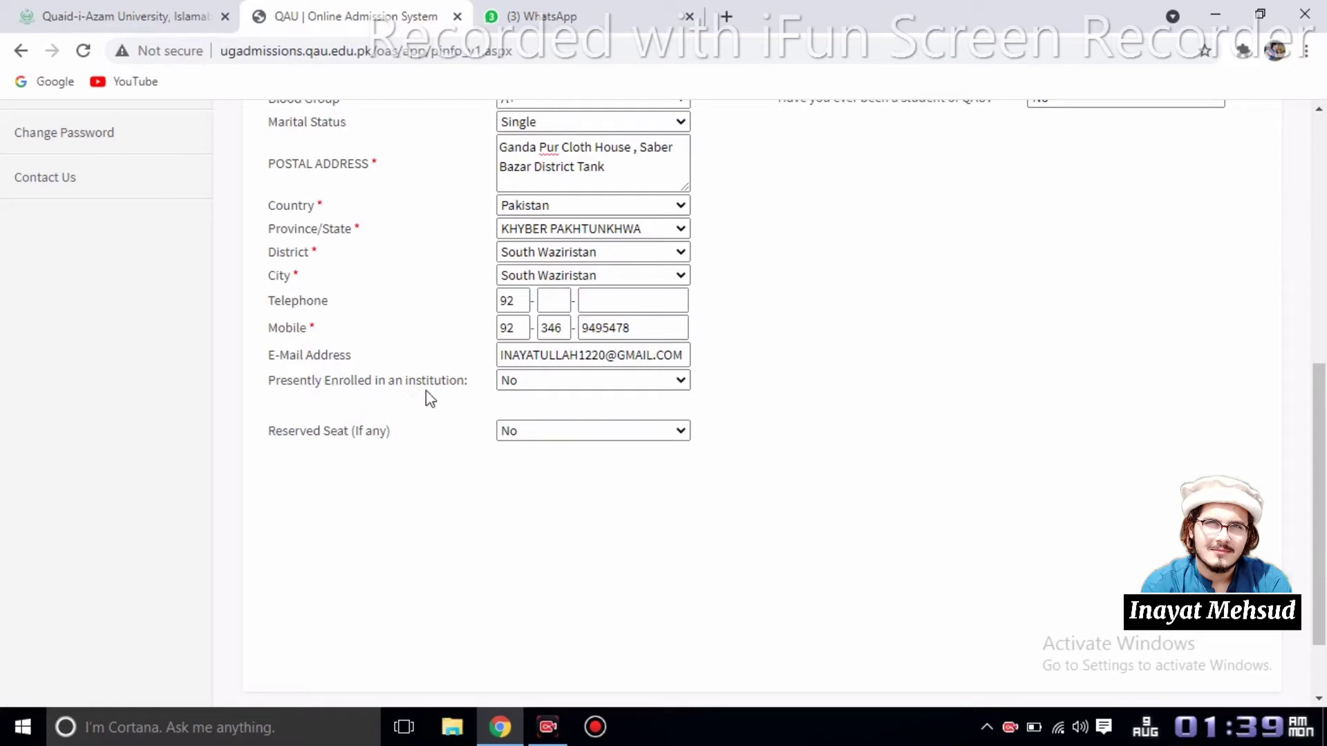
click(570, 379)
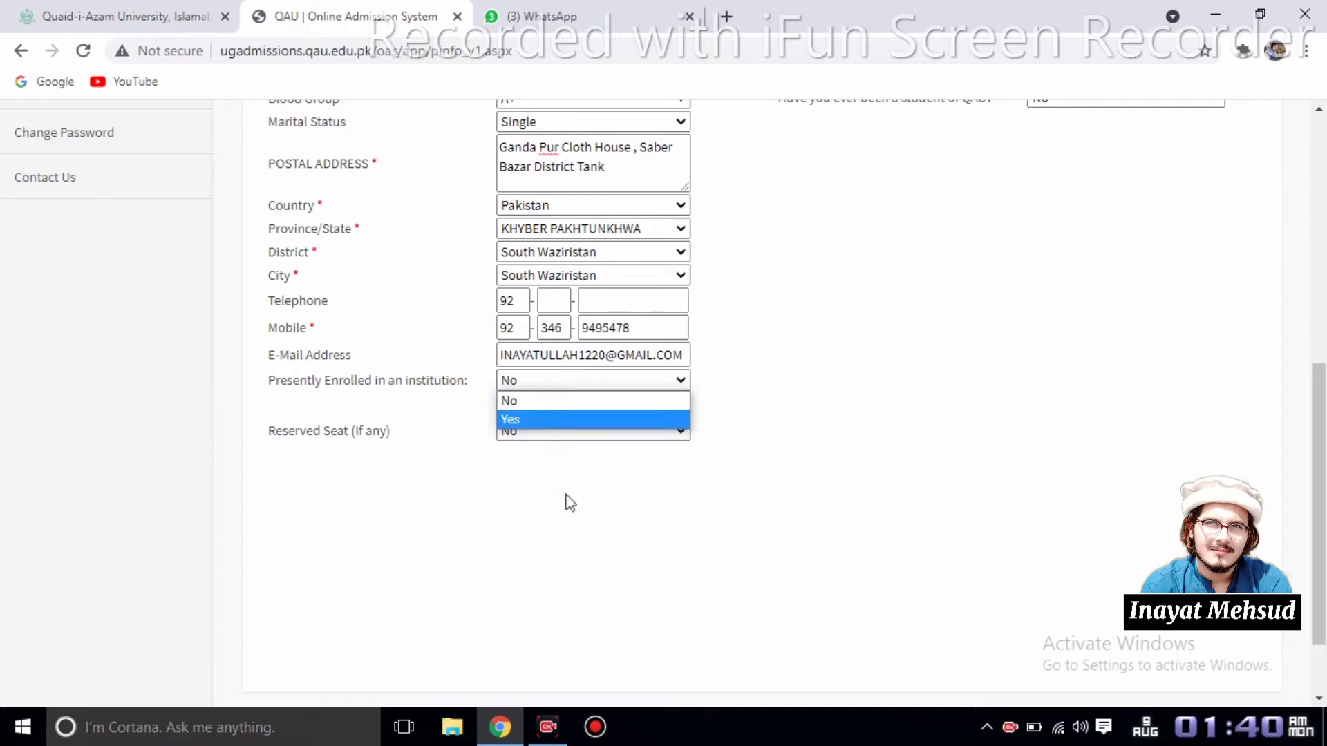
click(564, 403)
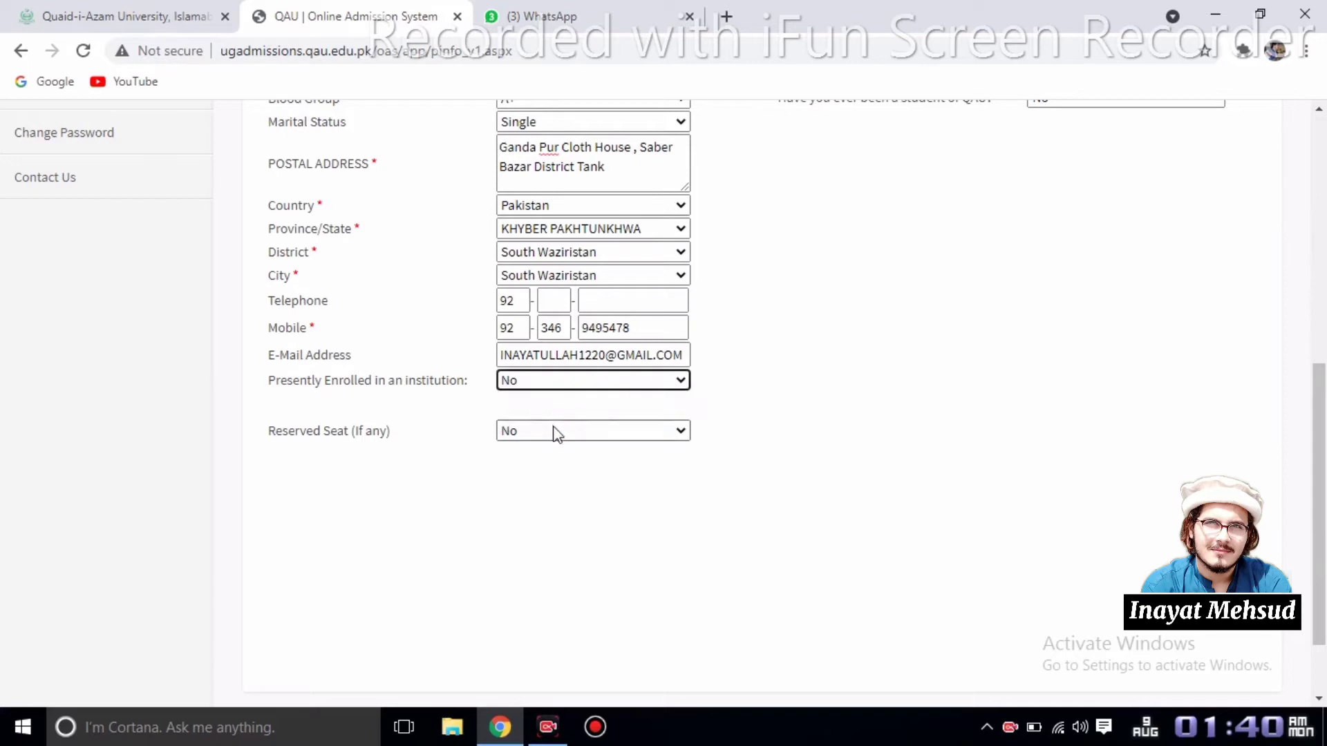
click(571, 434)
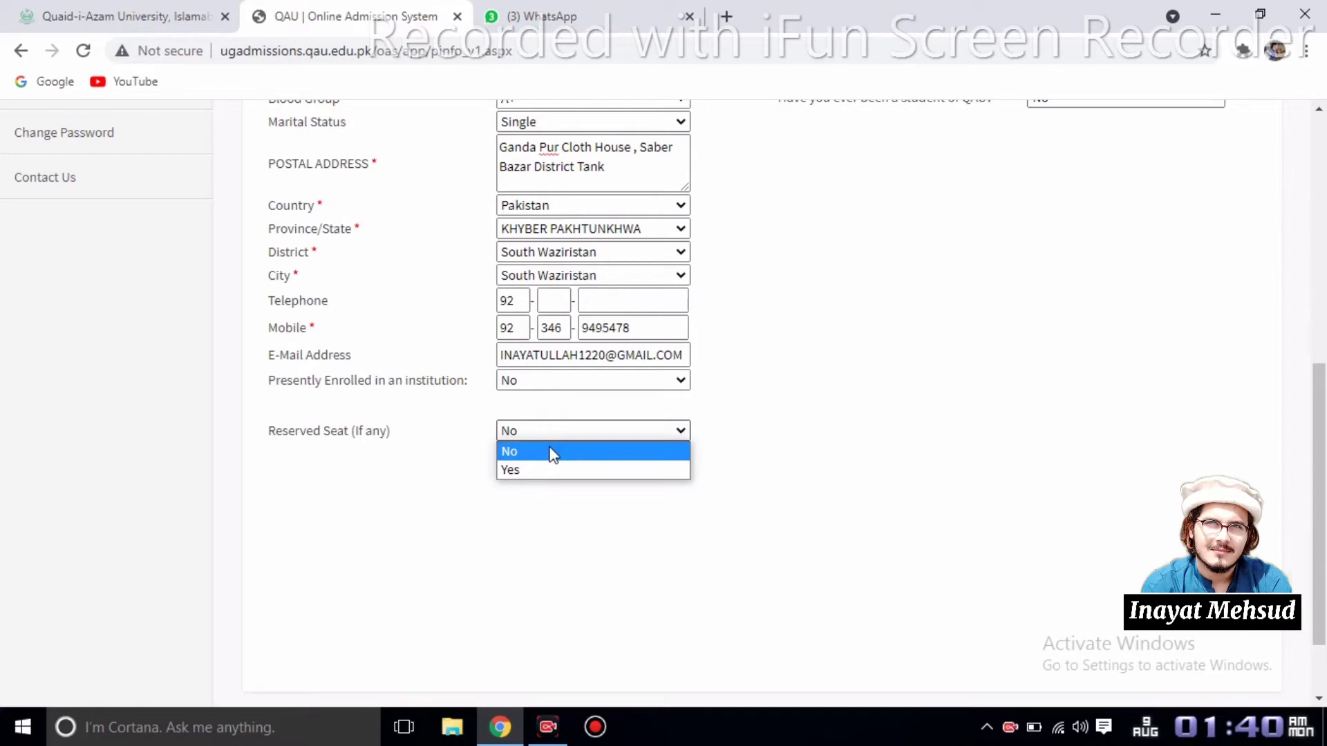
click(553, 453)
scroll(704, 521, down, 2)
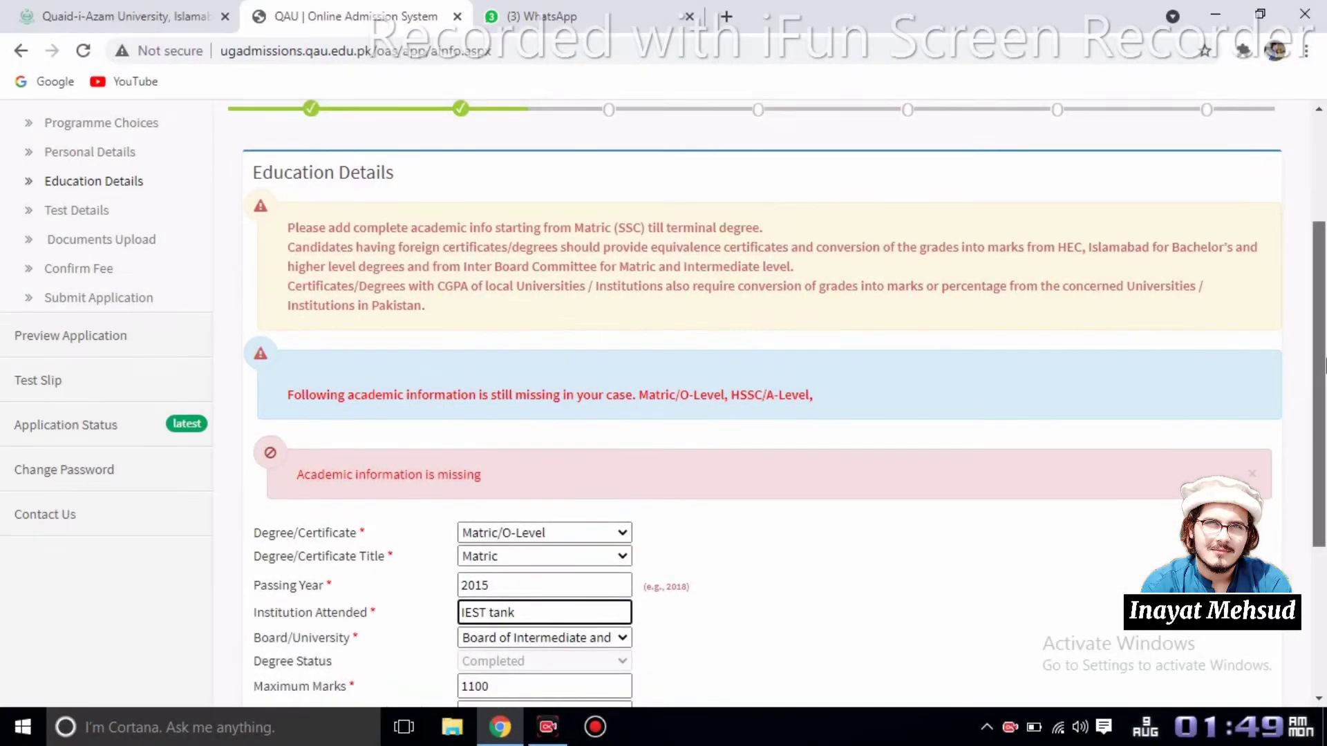
- Save the completed Matric/O-Level record to the education details so that another qualification can be added
drag(1325, 367, 1318, 461)
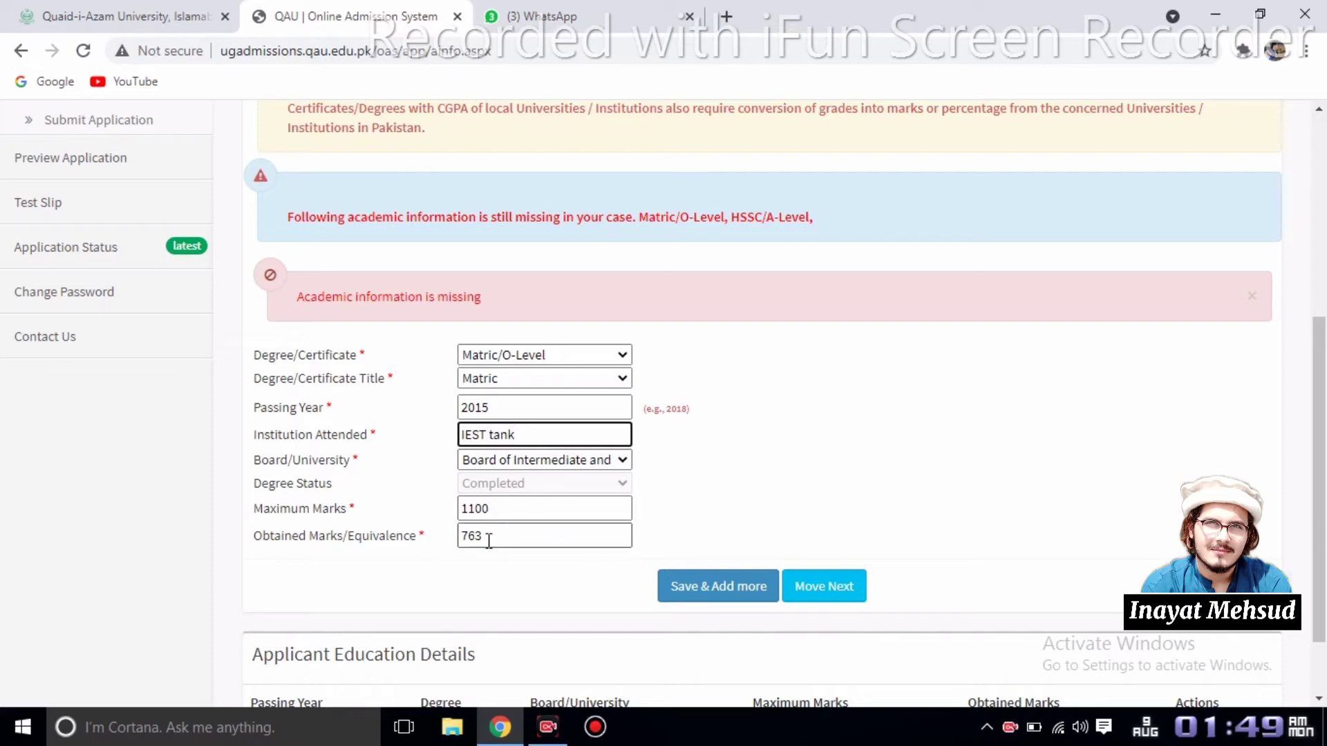
click(709, 597)
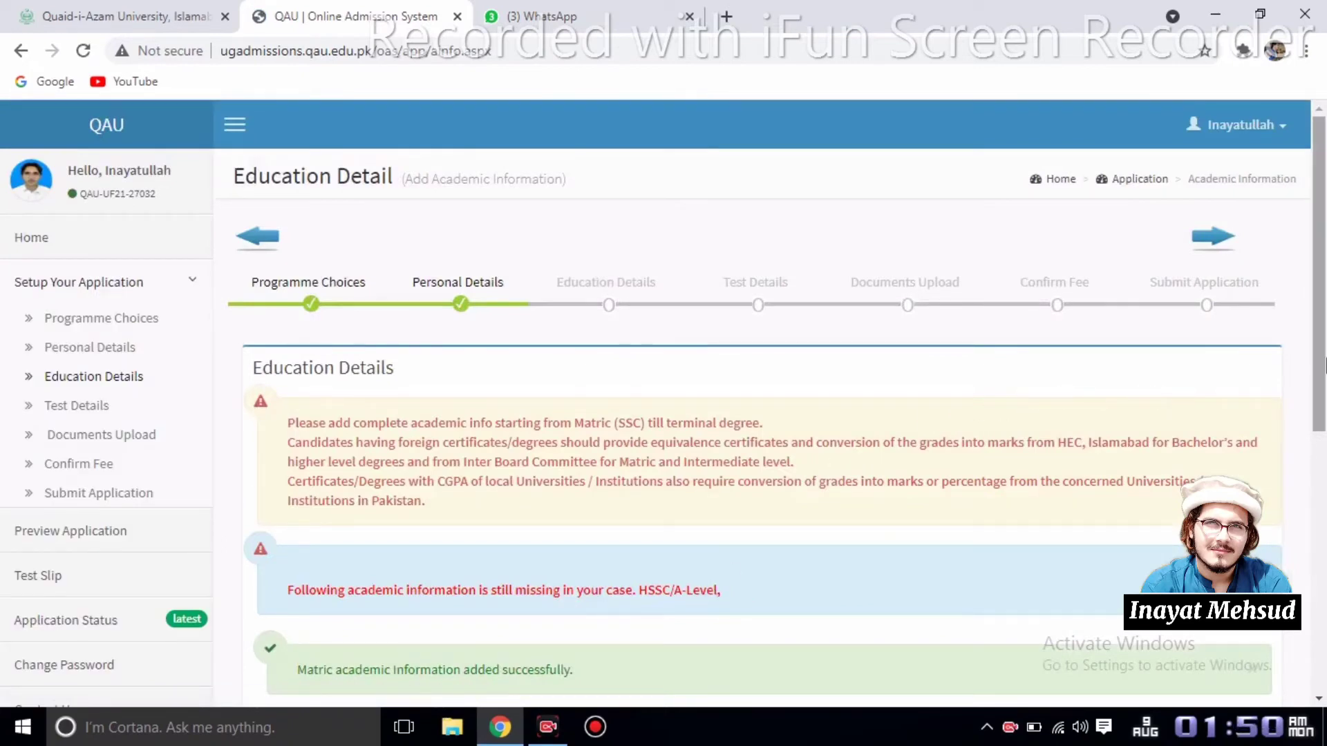
scroll(1324, 364, down, 6)
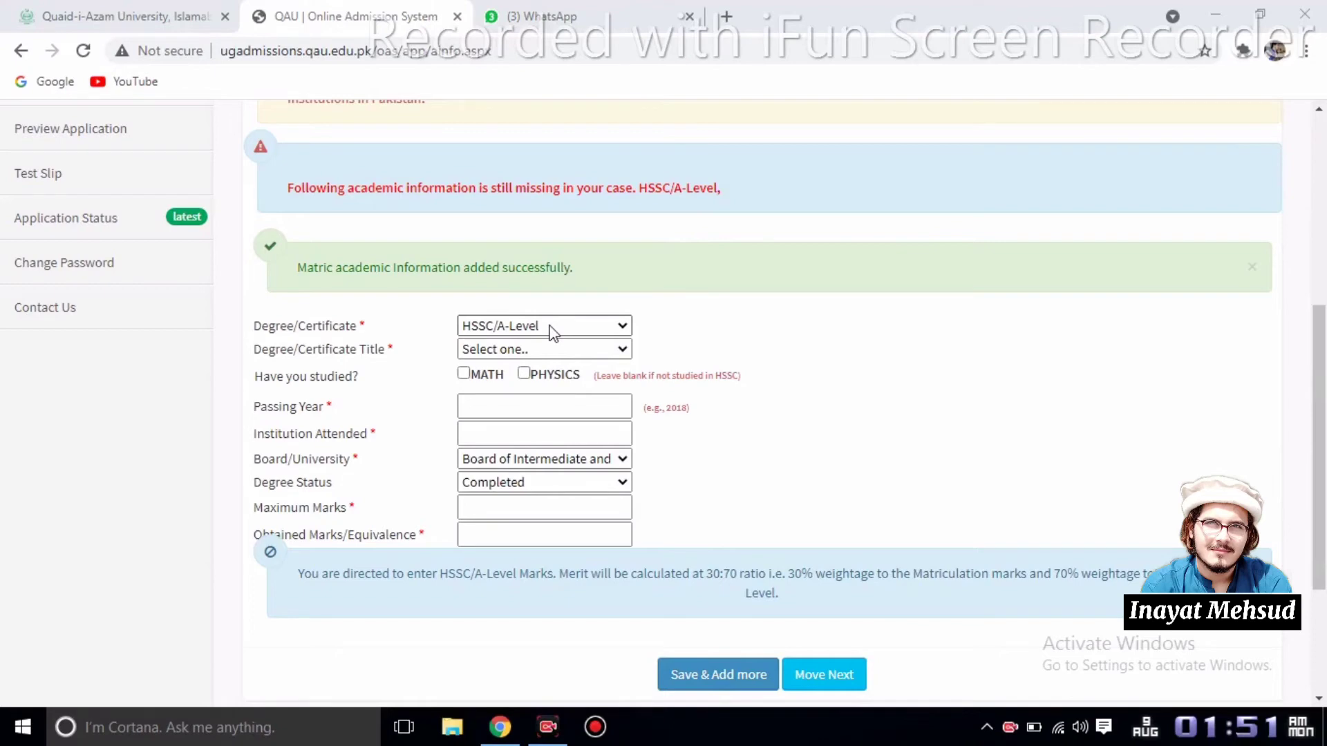
scroll(1277, 173, up, 5)
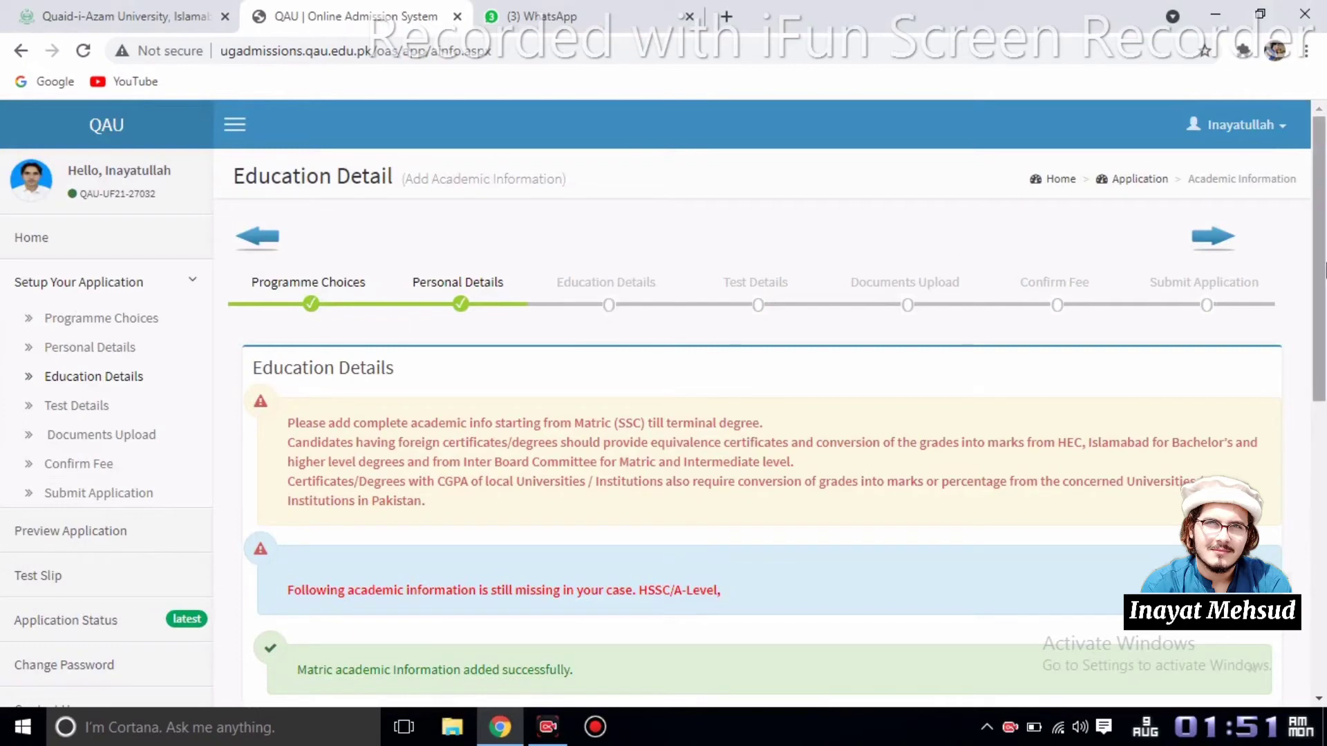
- Set the degree to HSSC/A-Level with the title F.Sc (Pre-Engineering) and mark Math as studied
drag(1324, 269, 1325, 467)
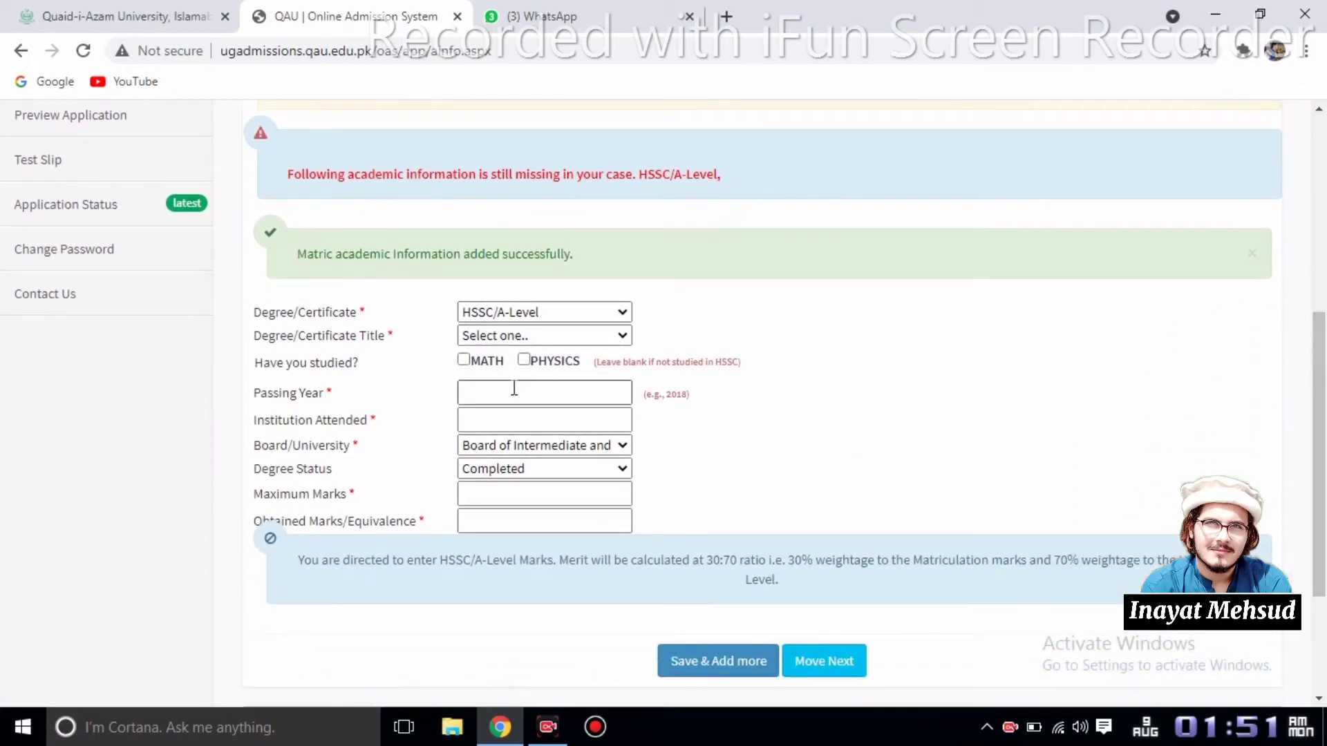
click(571, 317)
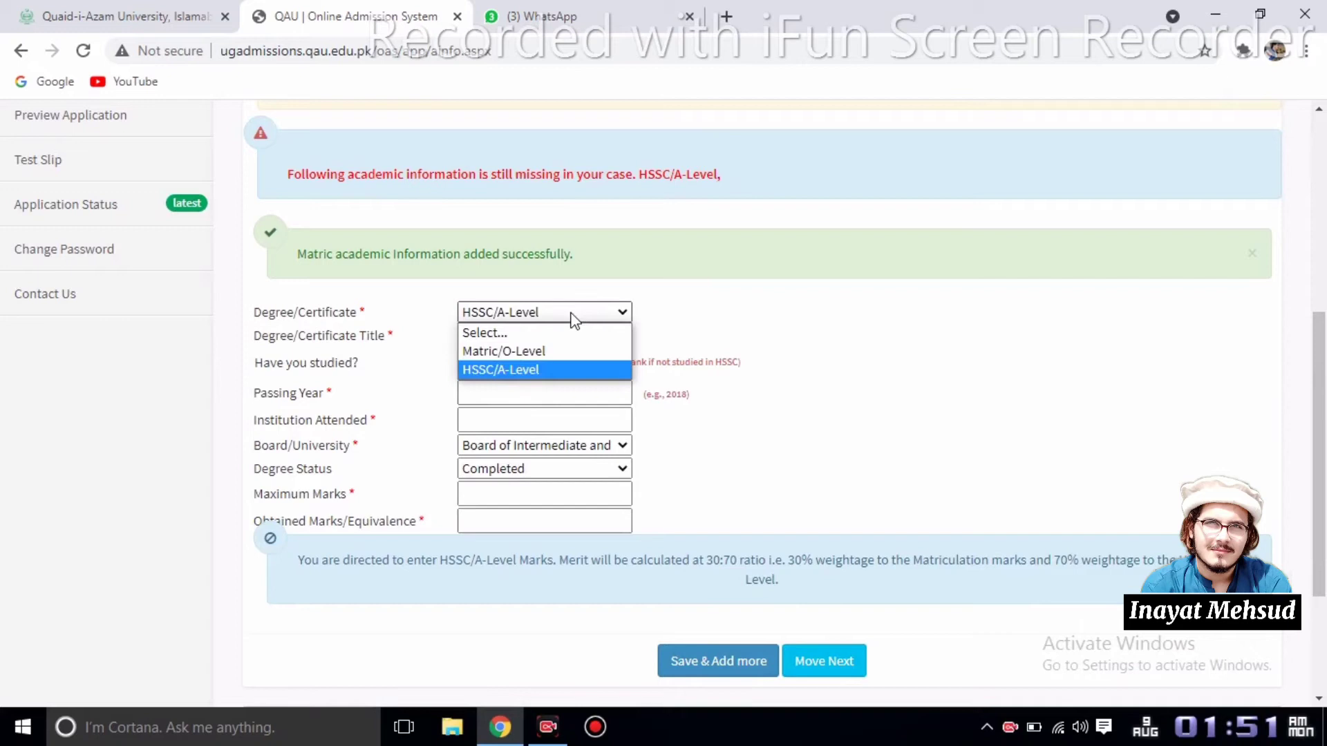
click(534, 367)
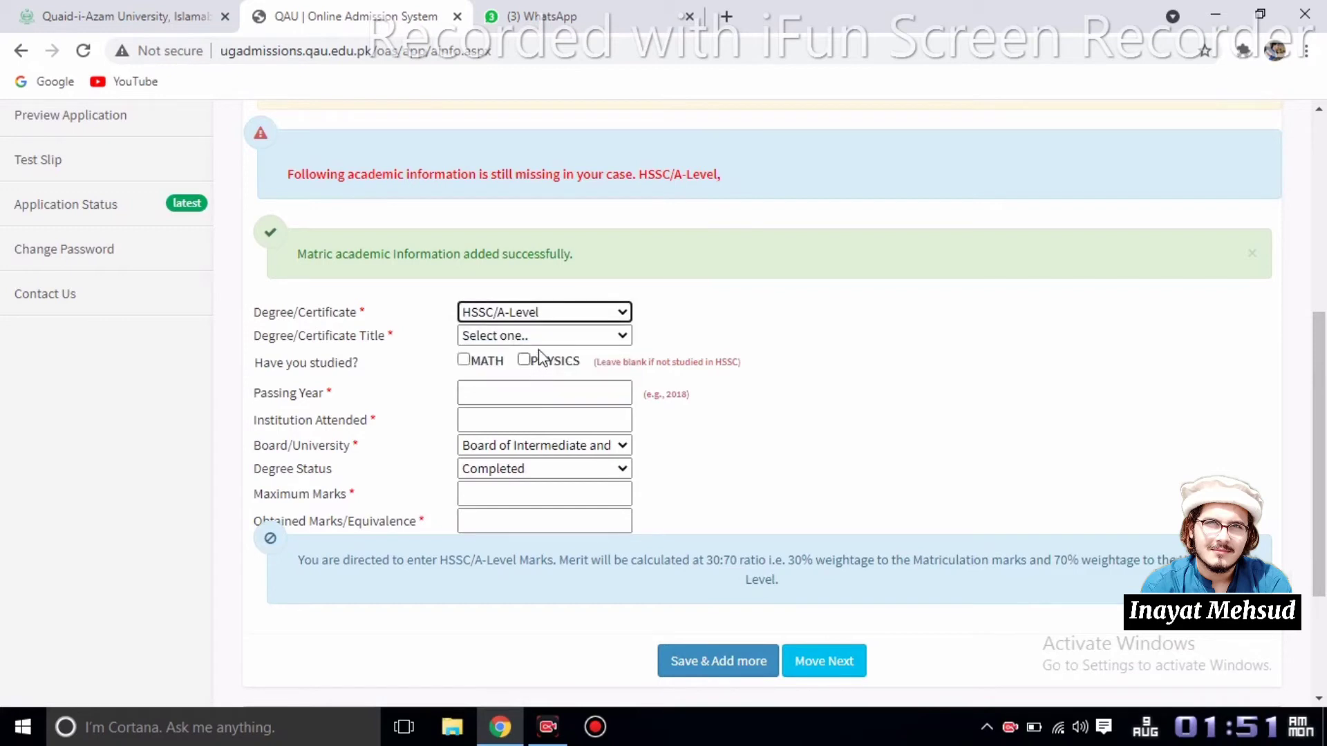
click(561, 336)
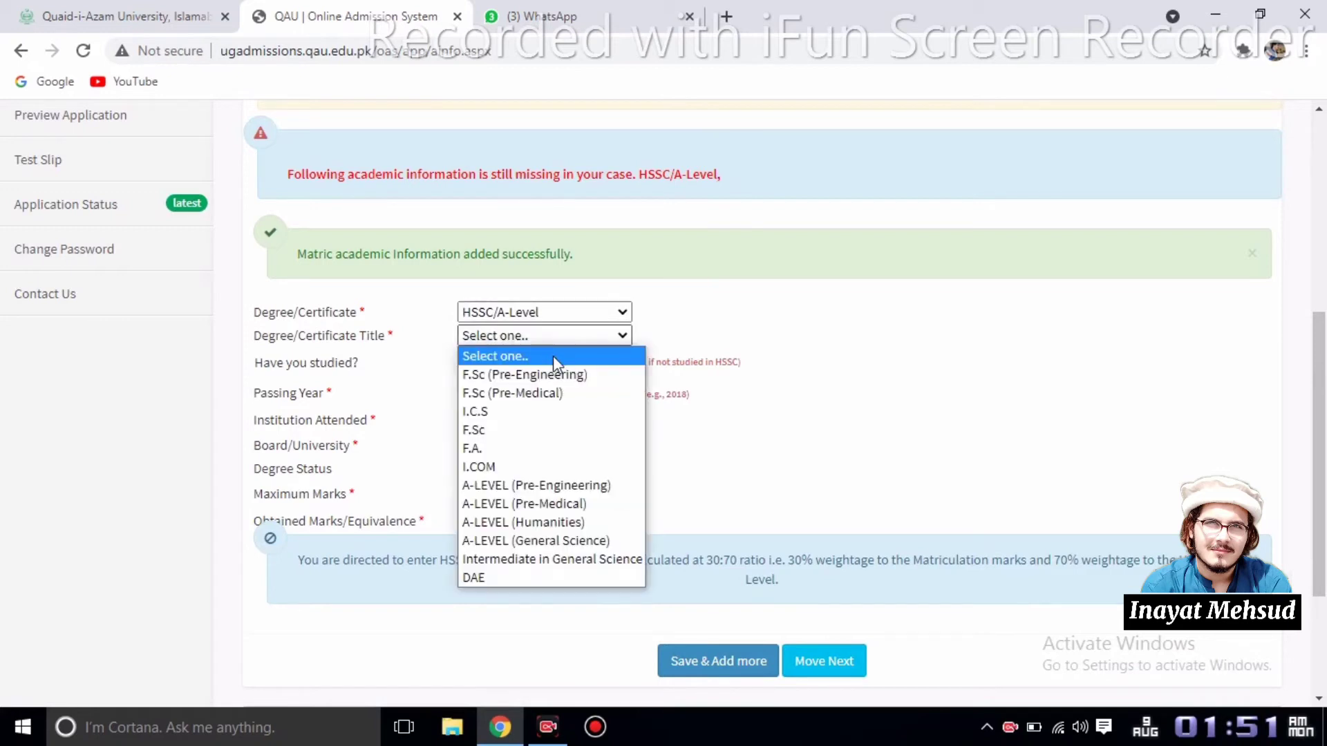
click(549, 376)
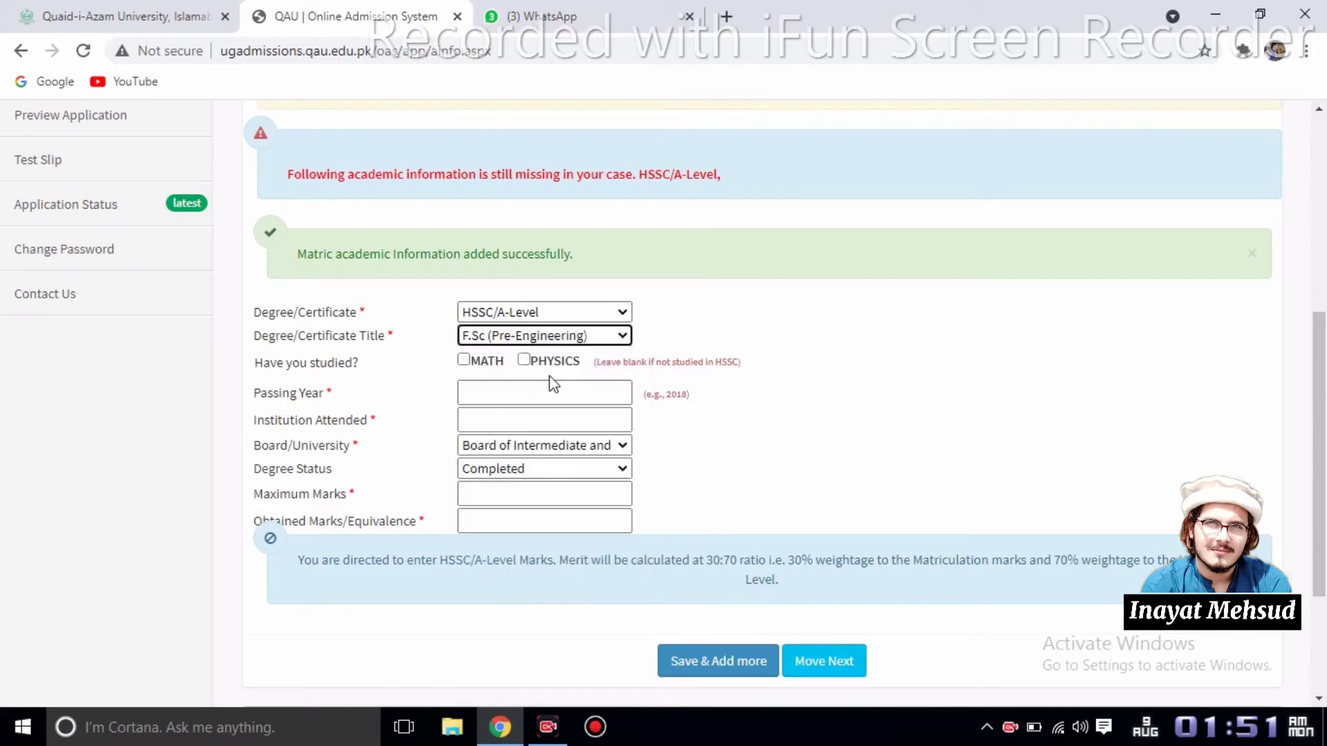
click(473, 360)
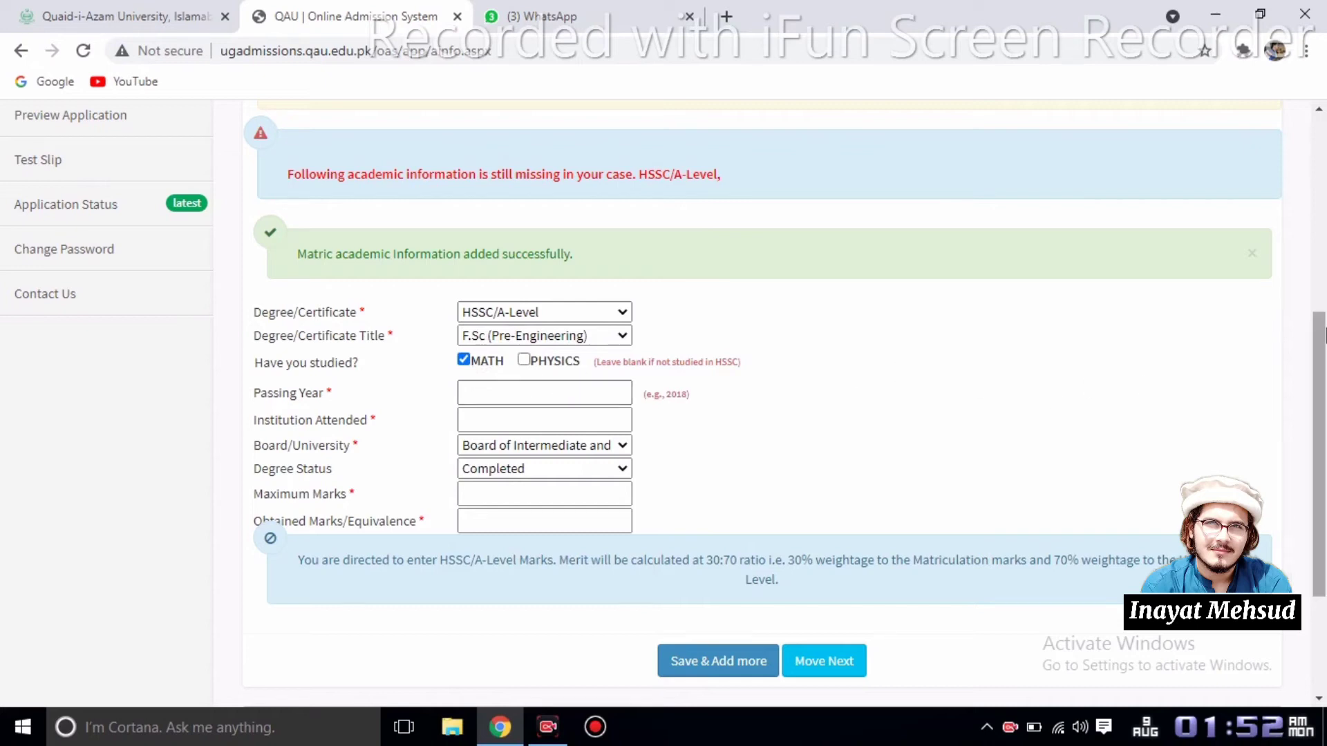
- Fill in the HSSC record with passing year 2018, institution IEST tank, maximum marks 1100 and obtained marks 851
scroll(605, 297, down, 1)
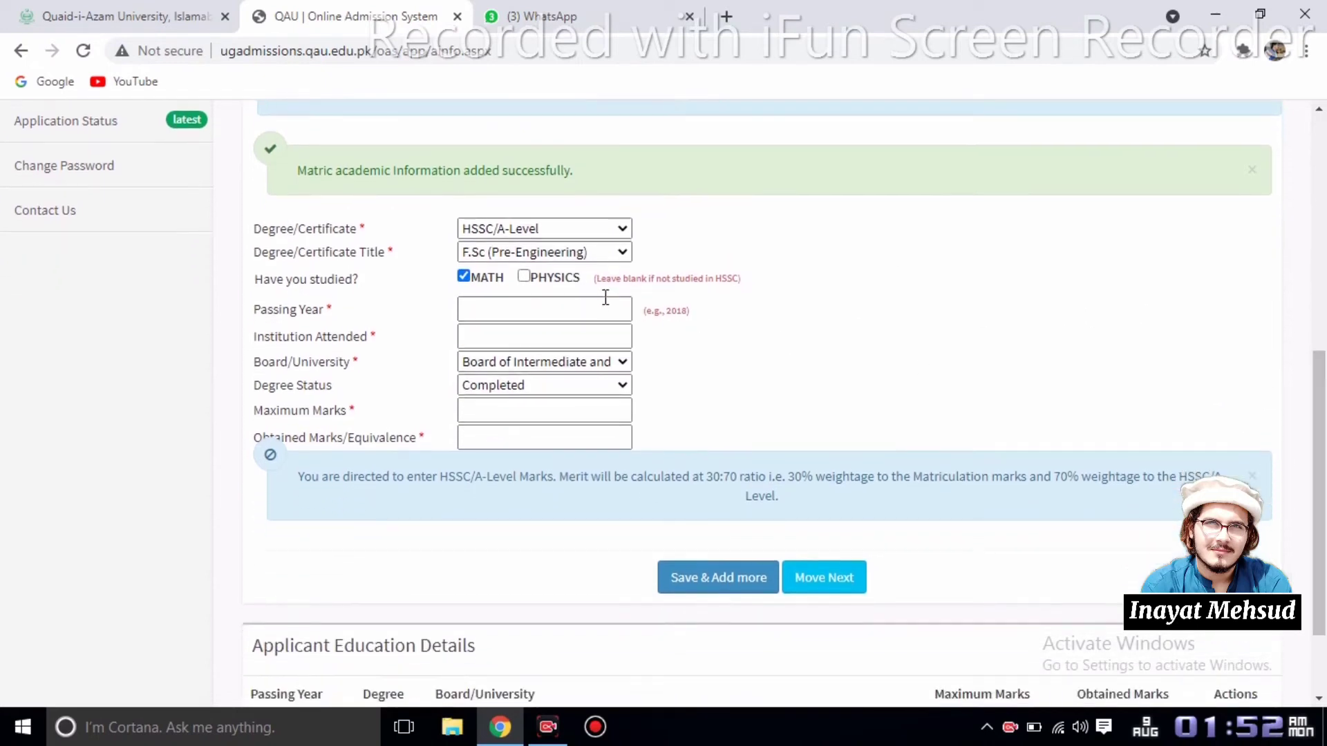
click(496, 308)
click(483, 346)
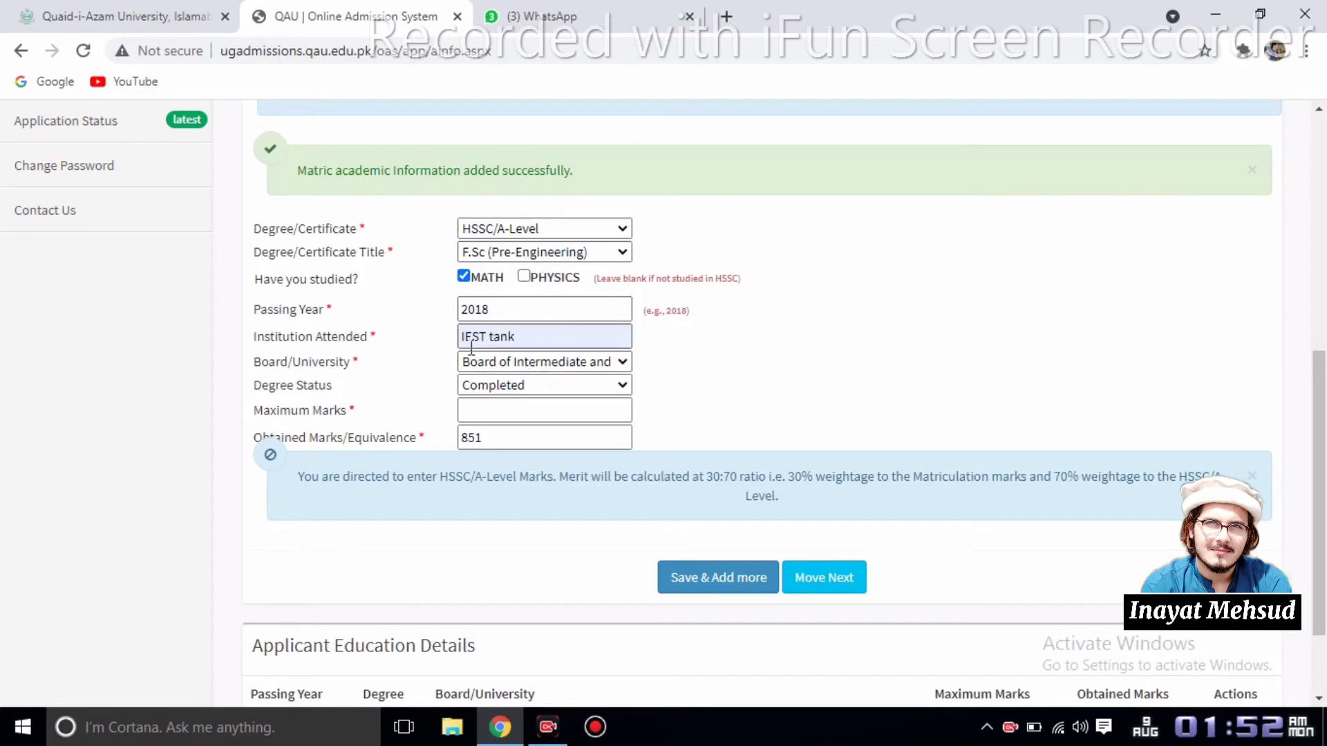
click(530, 422)
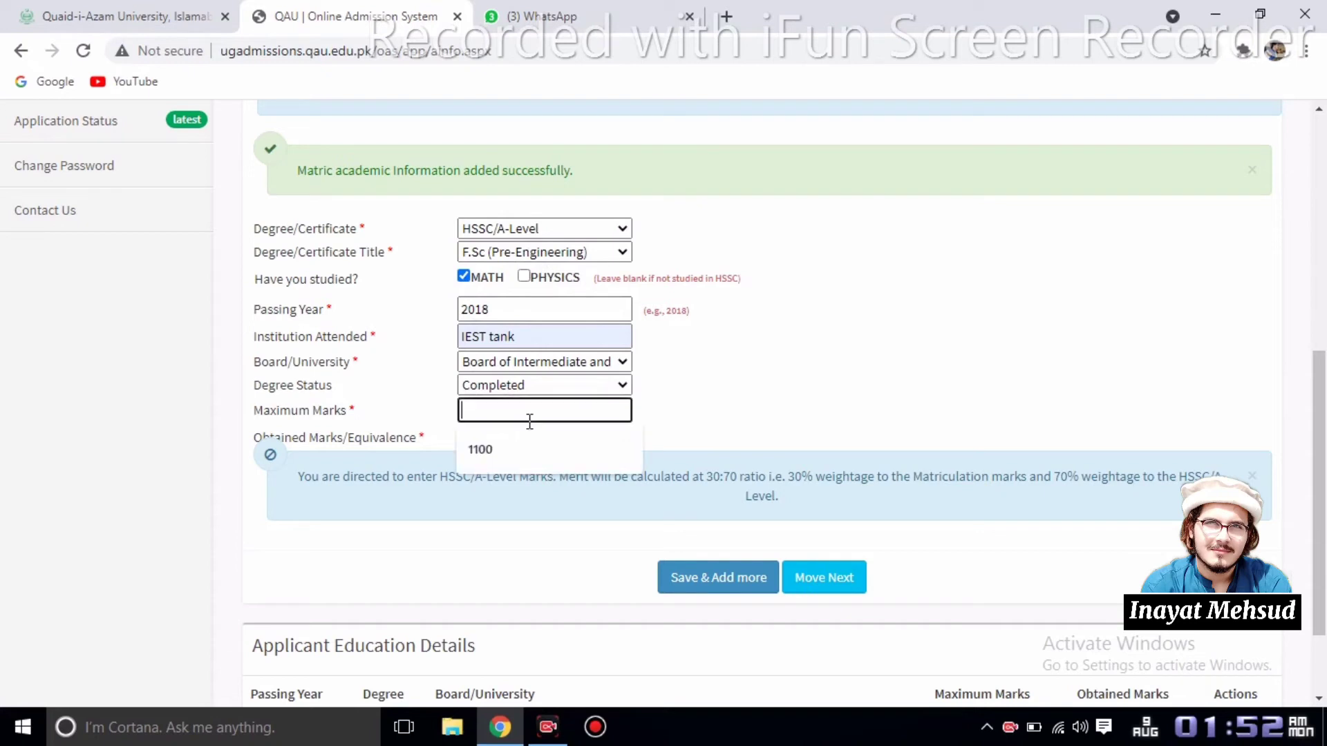
click(508, 453)
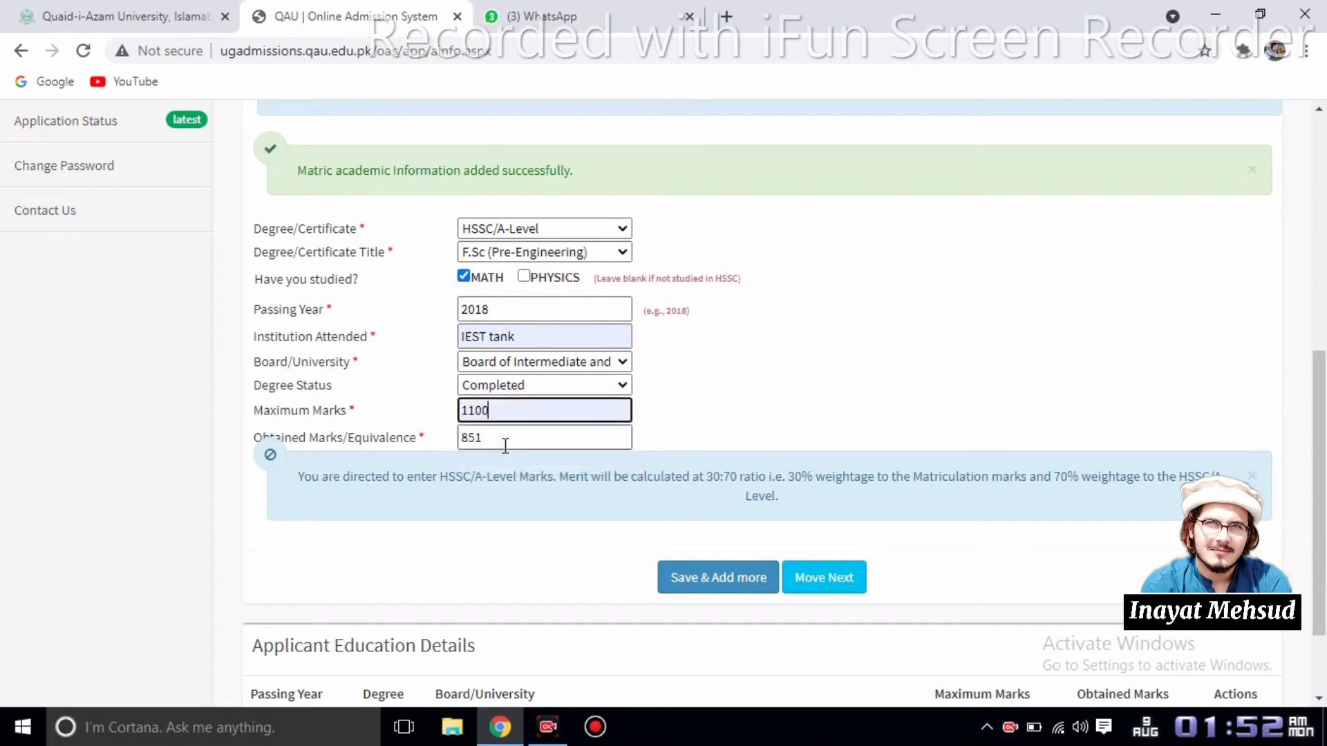
- Examine the degree status options for the HSSC/A-Level record and keep Completed
click(599, 387)
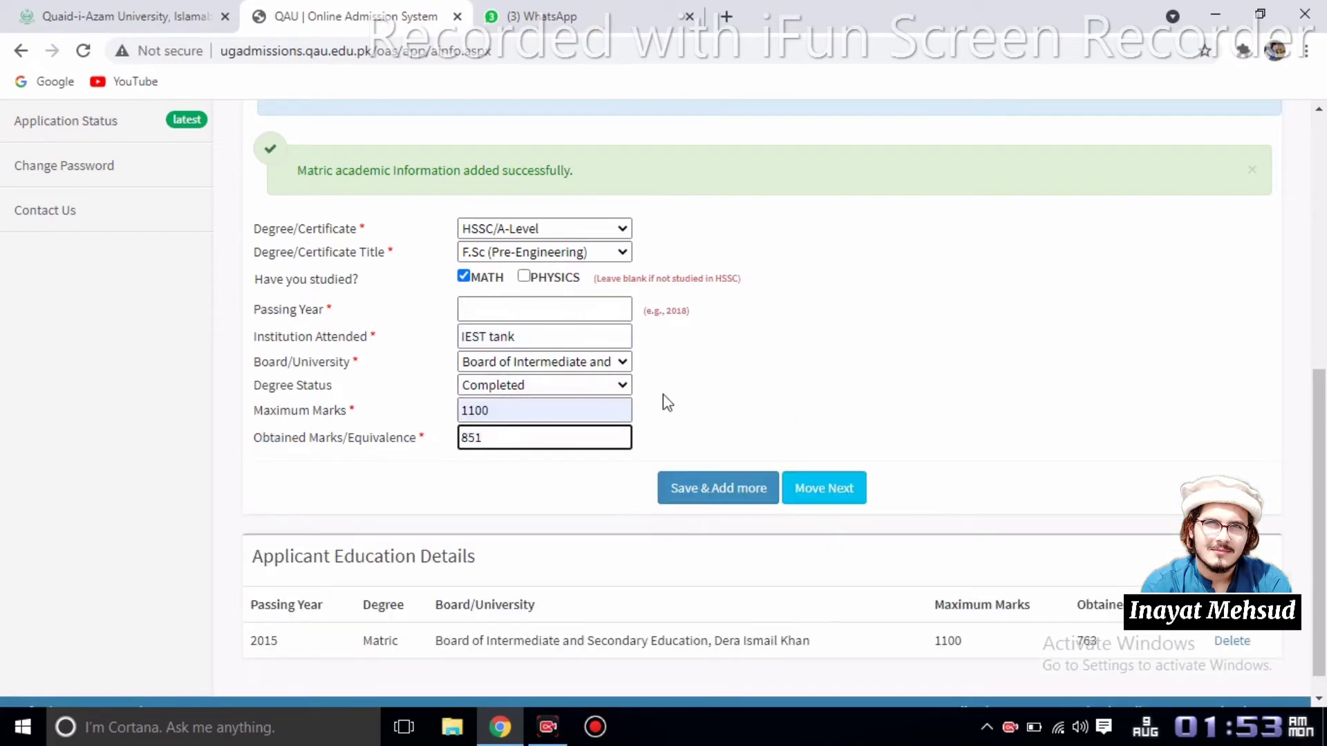
click(609, 386)
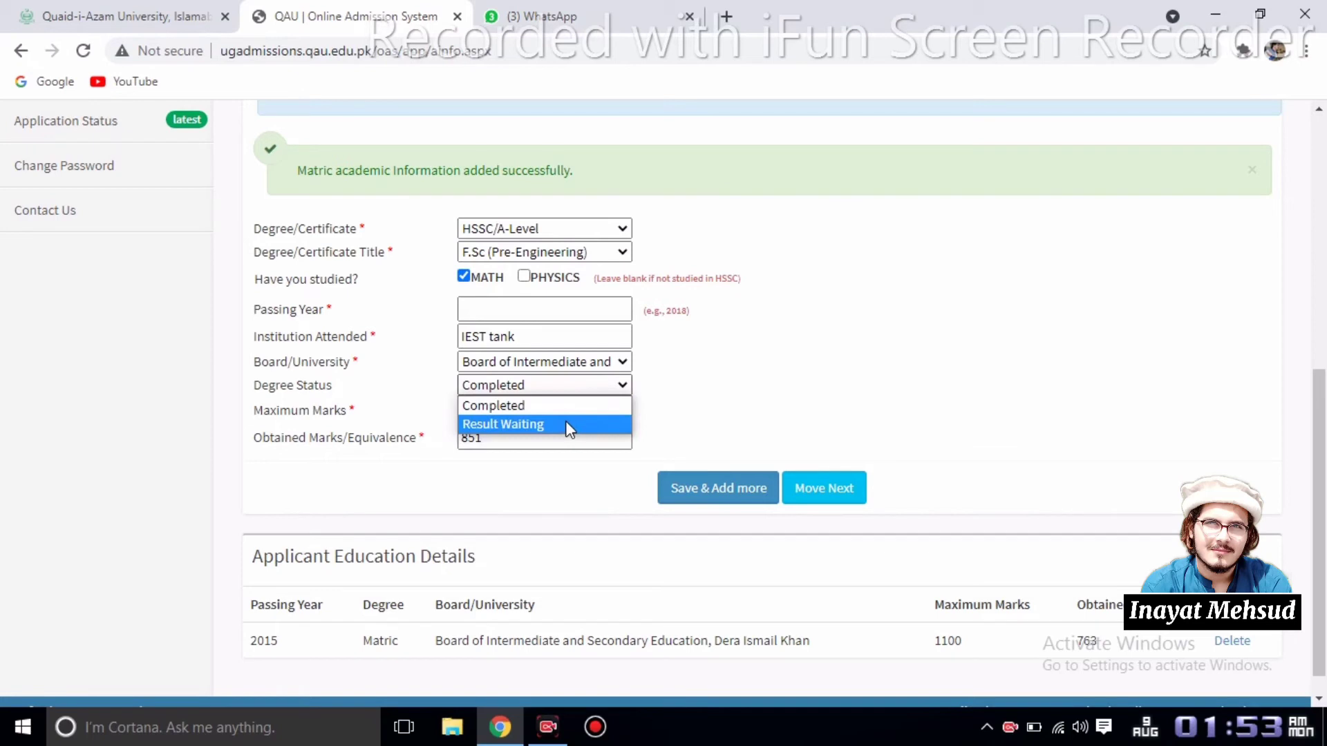
click(603, 383)
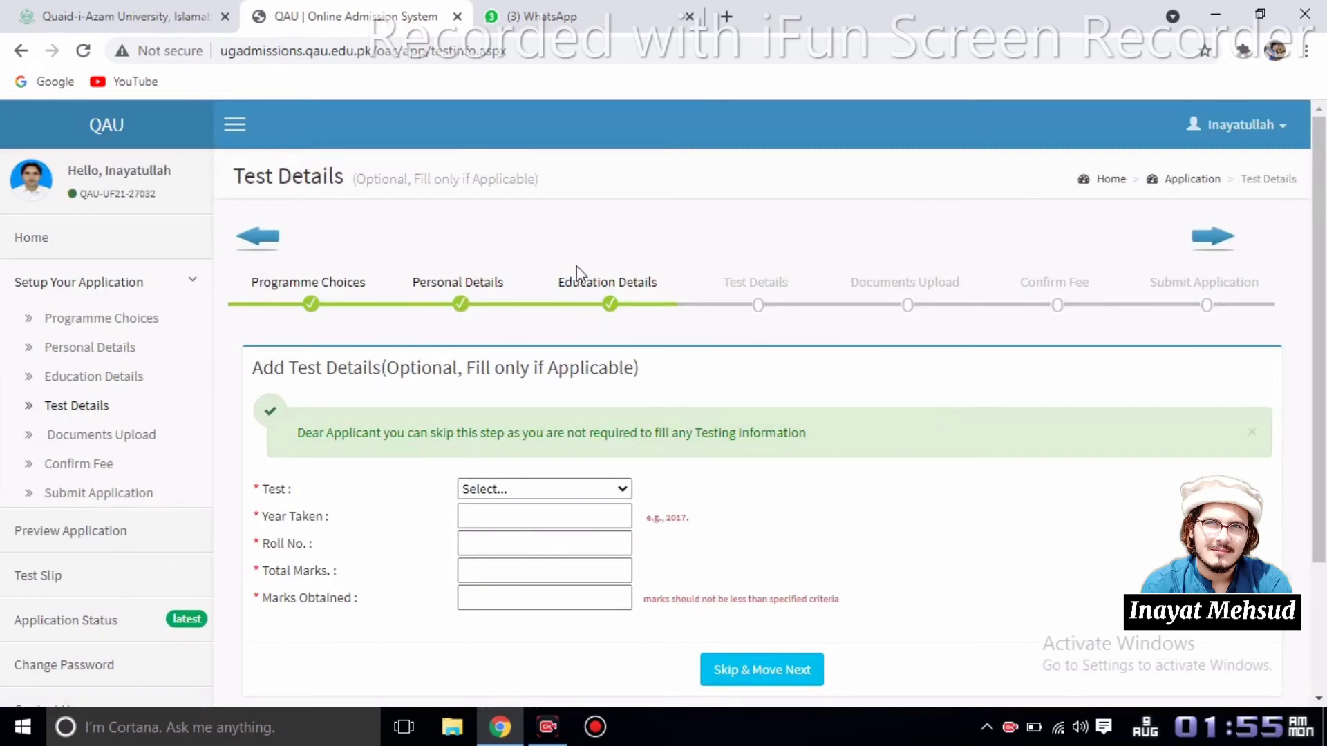
- Check the test choices in the optional test details and skip to the documents upload without adding a test
scroll(975, 508, down, 2)
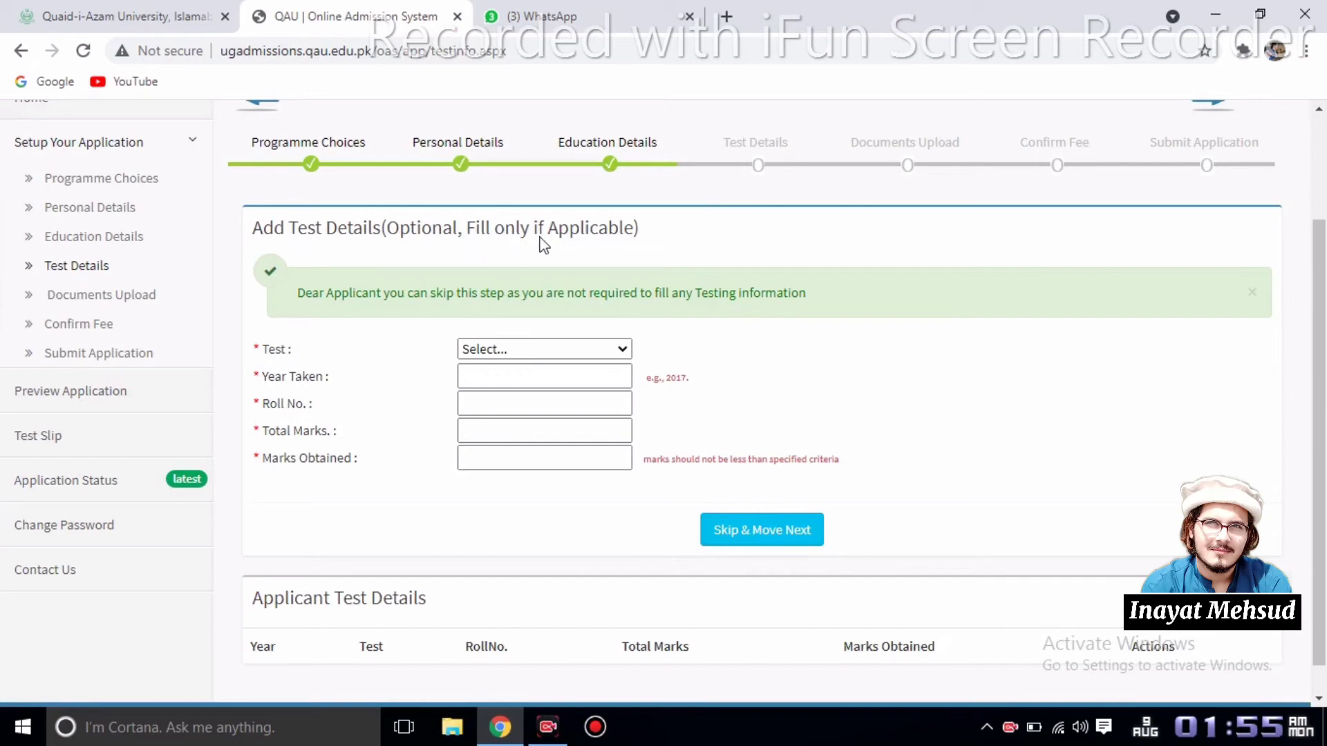
click(505, 351)
click(505, 351)
click(505, 351)
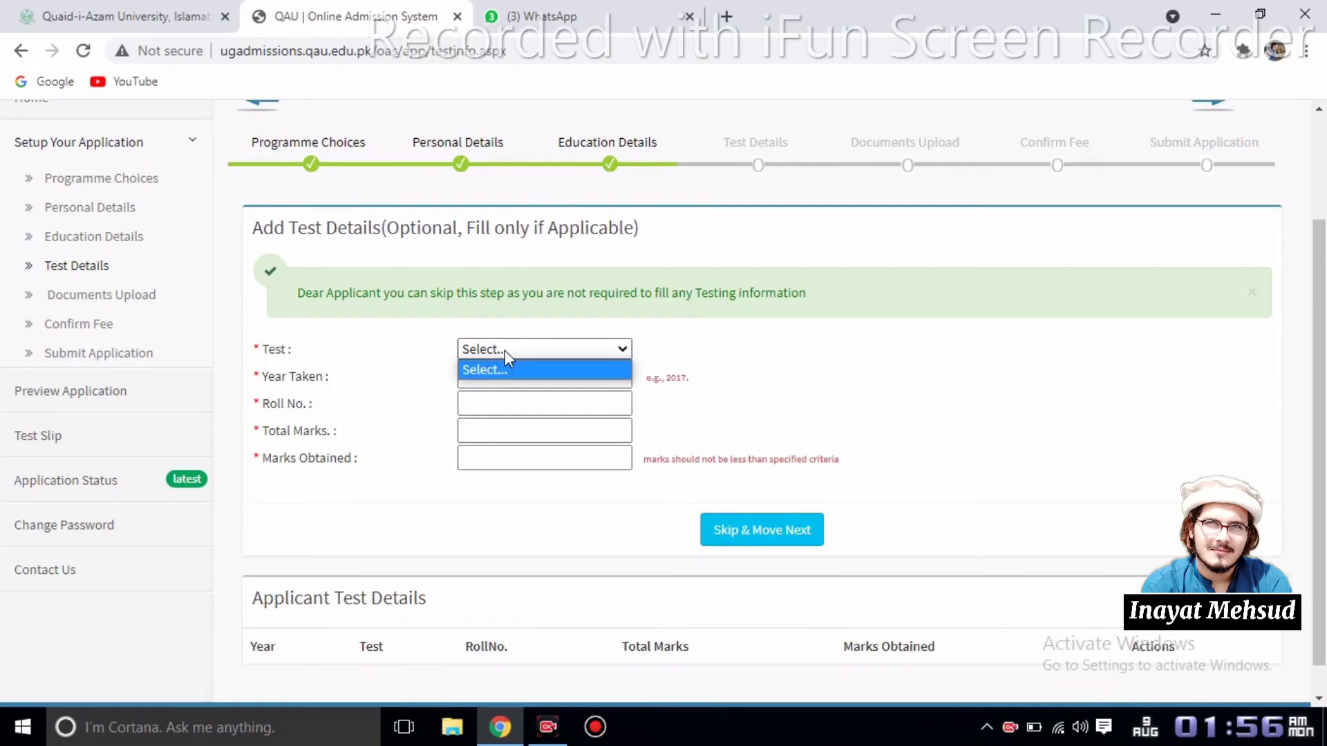
click(624, 350)
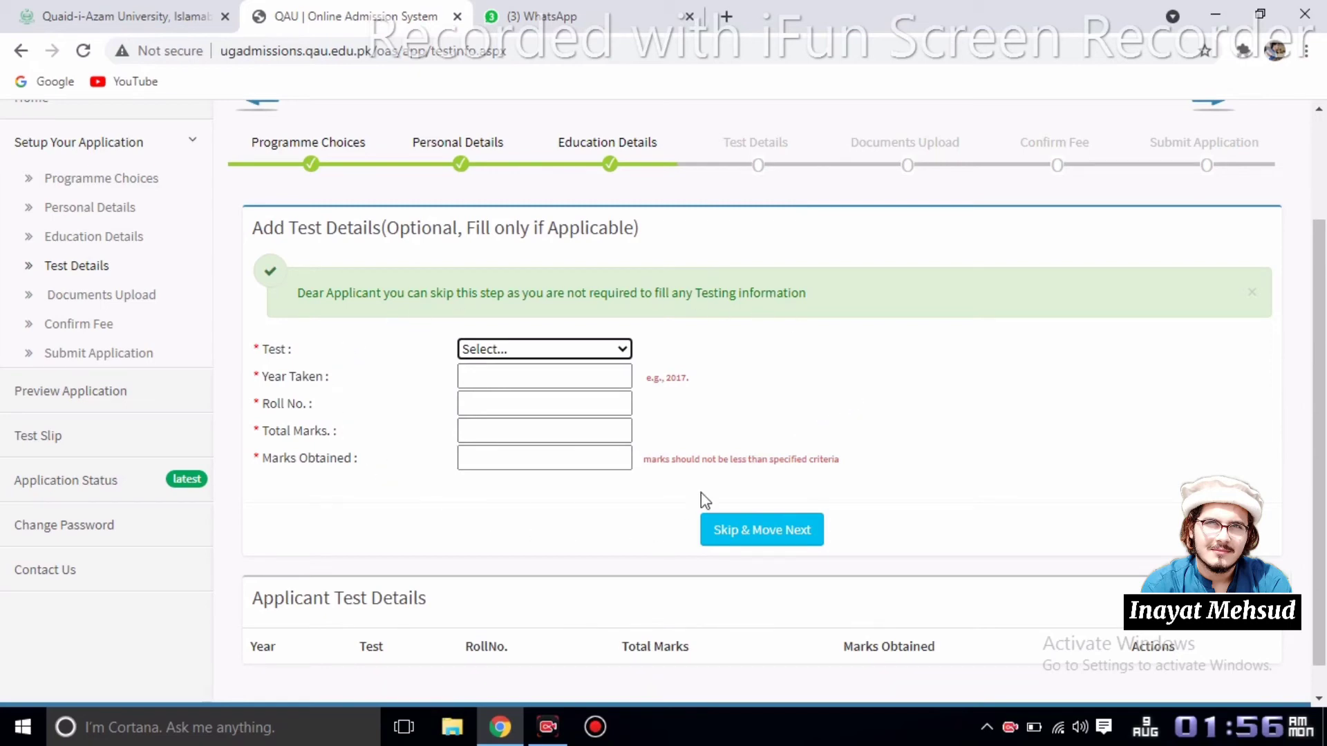
click(726, 539)
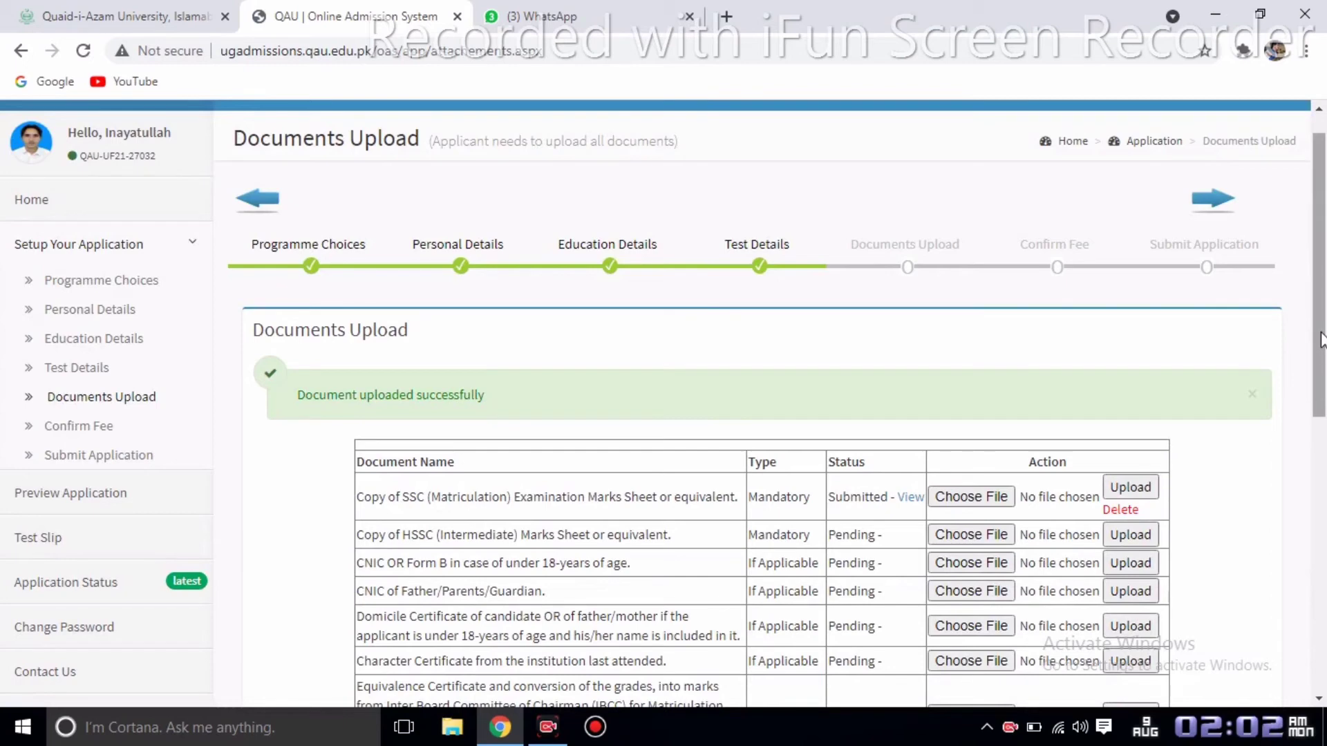
- Upload WhatsApp Image 2021-08-07 at 11.55.21 AM (2) from Downloads as the SSC (Matriculation) marks sheet
scroll(1317, 392, down, 2)
drag(1317, 392, 1320, 426)
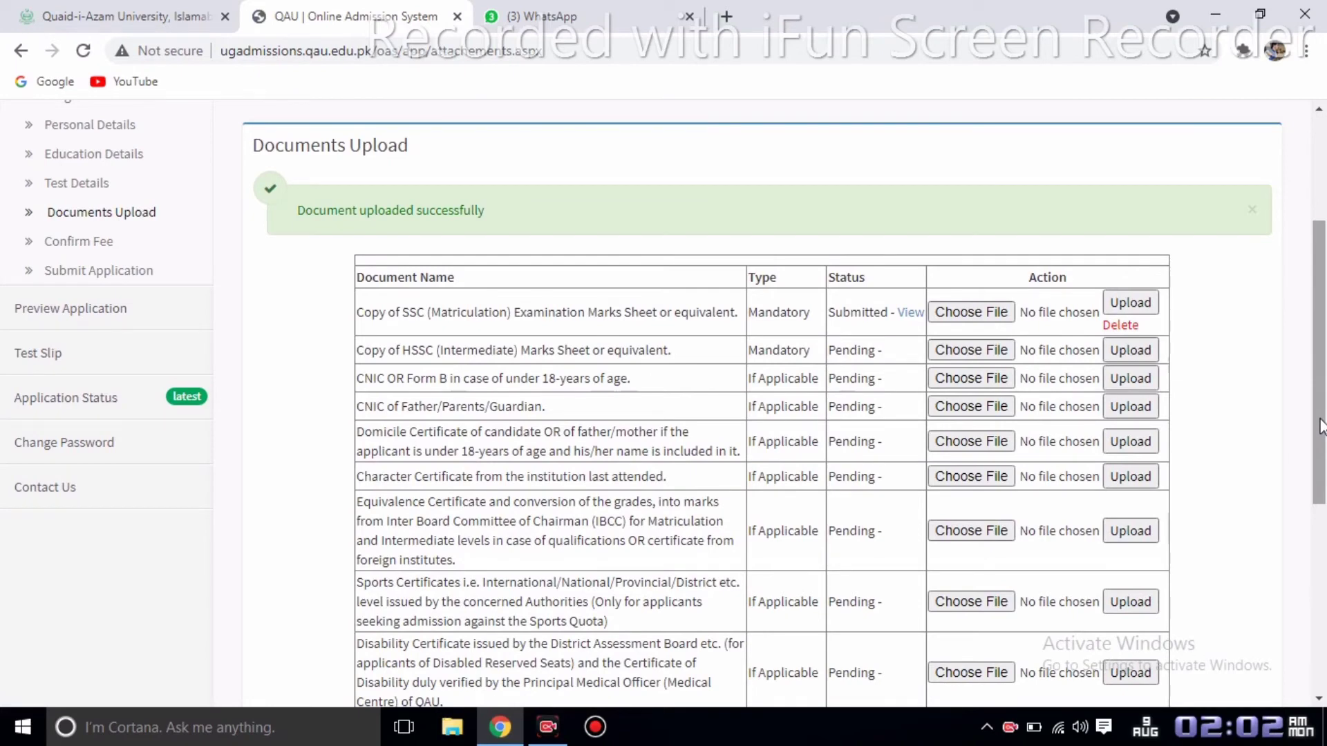
click(989, 313)
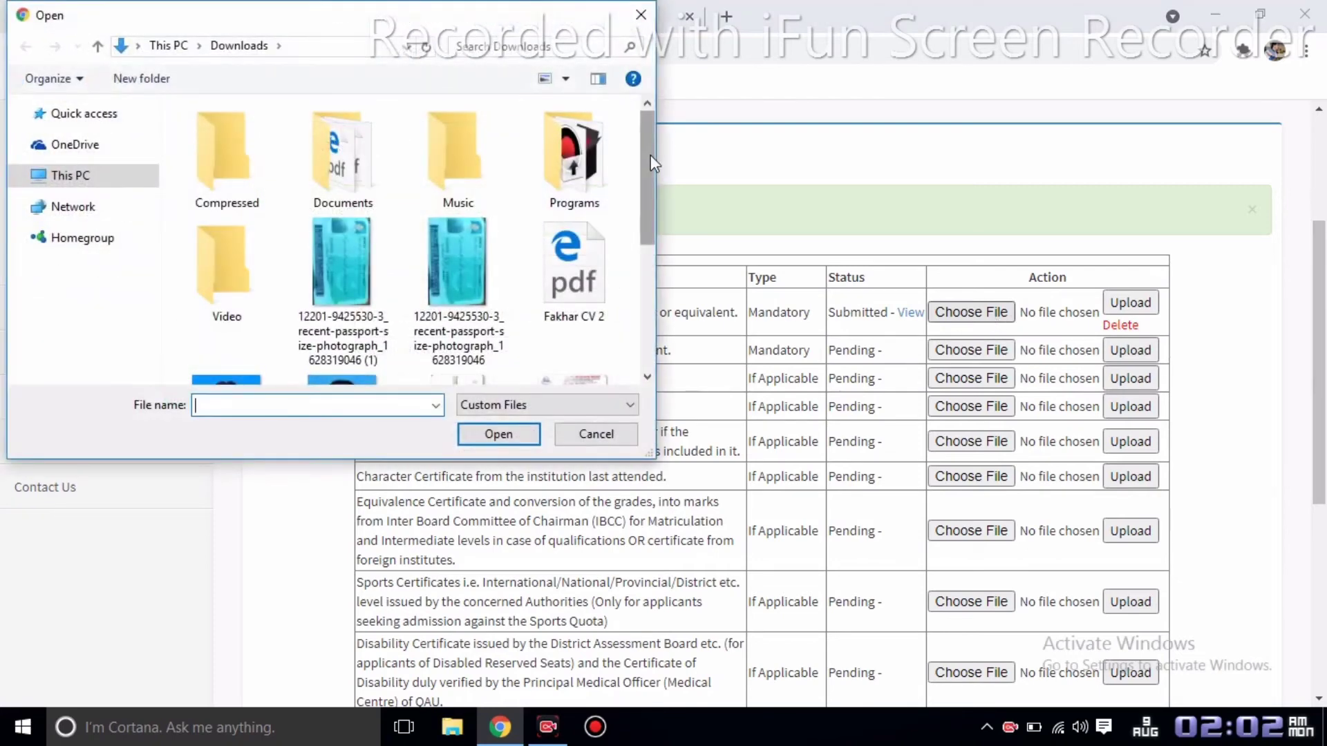
drag(650, 156, 640, 292)
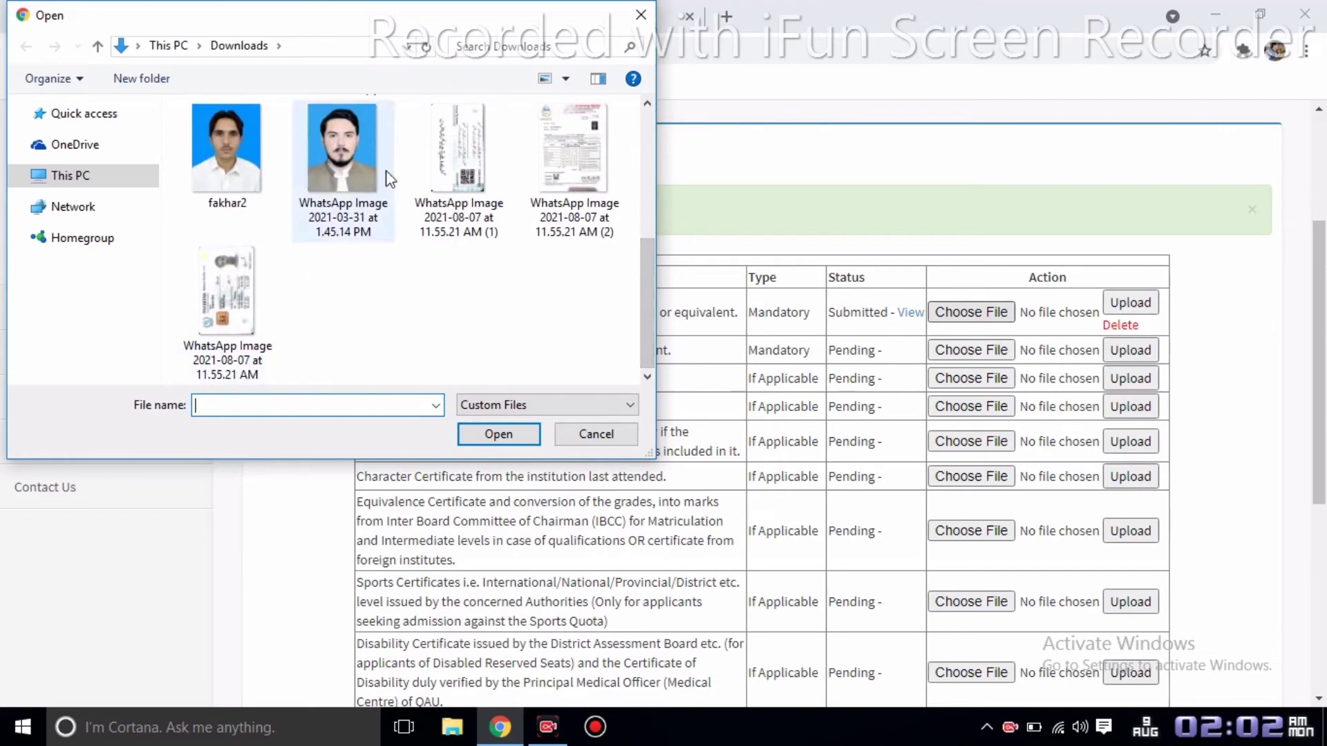
click(579, 141)
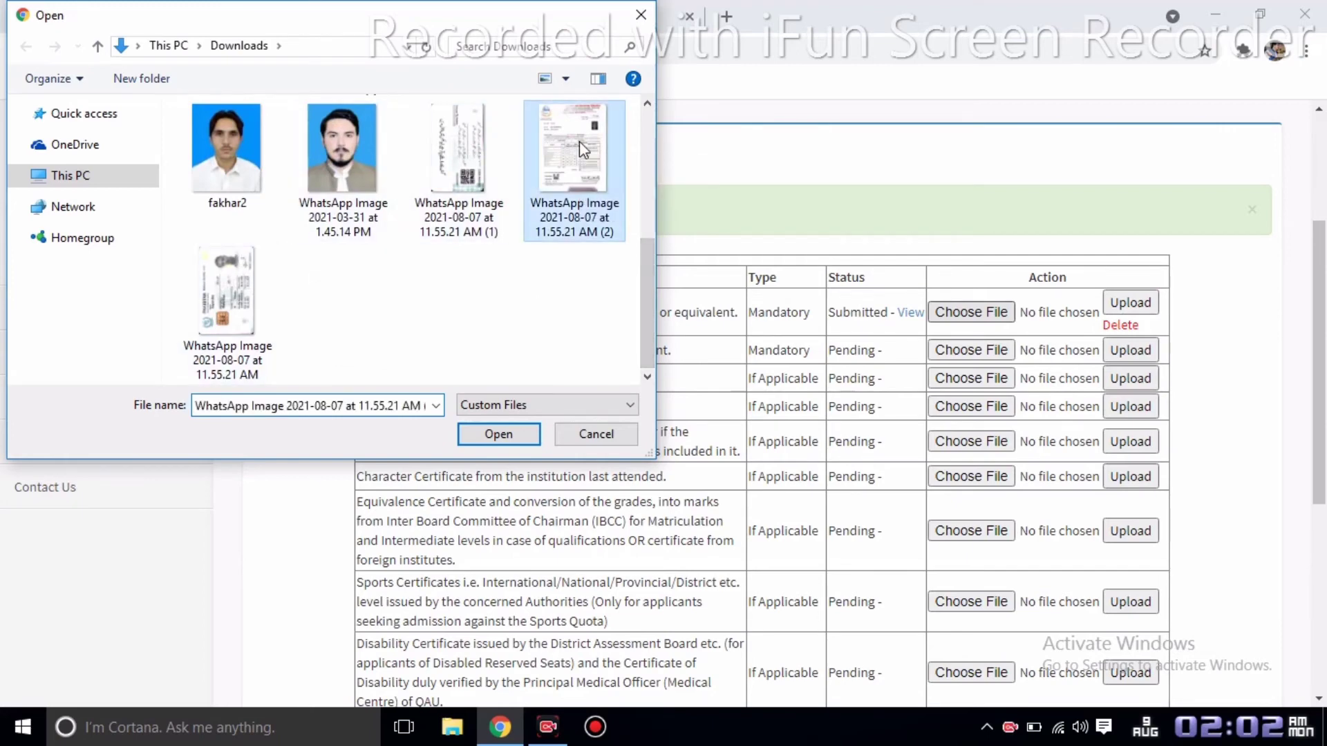
click(499, 434)
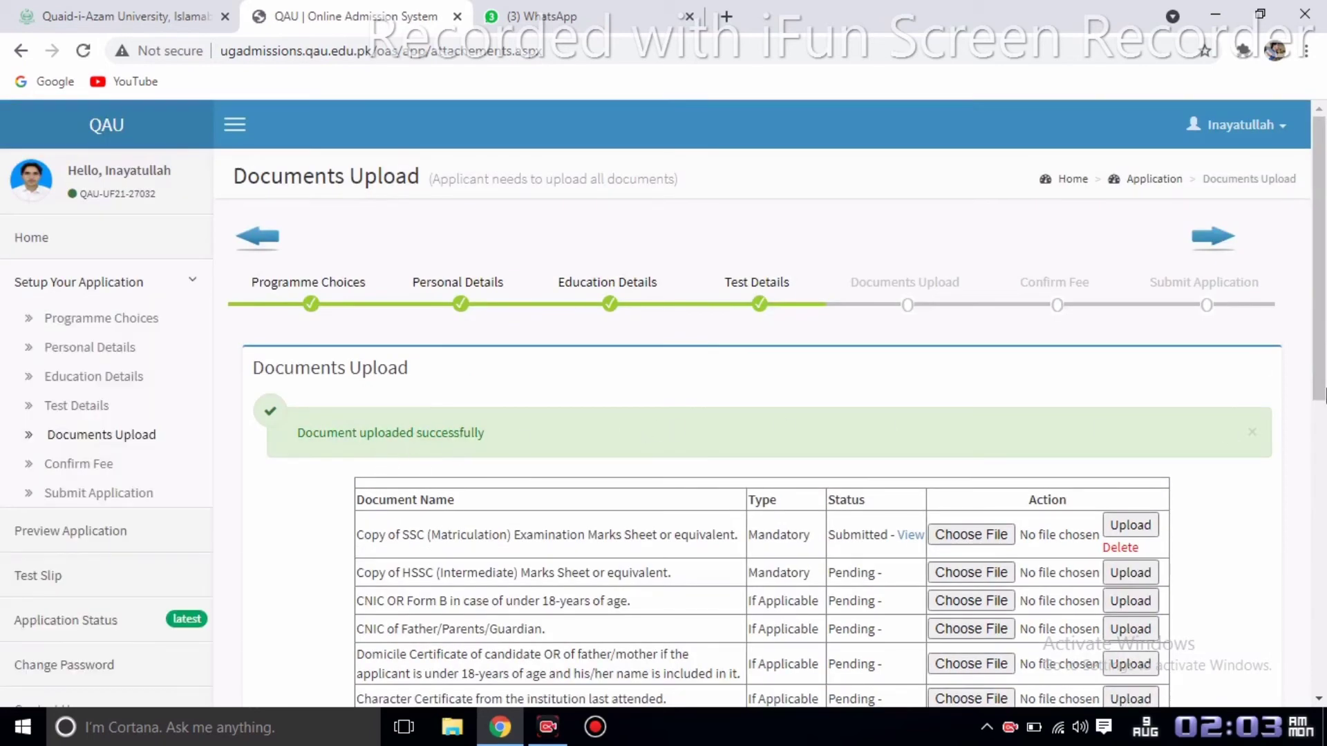
- Upload WhatsApp Image 2021-08-07 at 11.55.21 AM (2) from Downloads as the HSSC (Intermediate) marks sheet
scroll(1317, 371, down, 1)
scroll(1316, 371, down, 2)
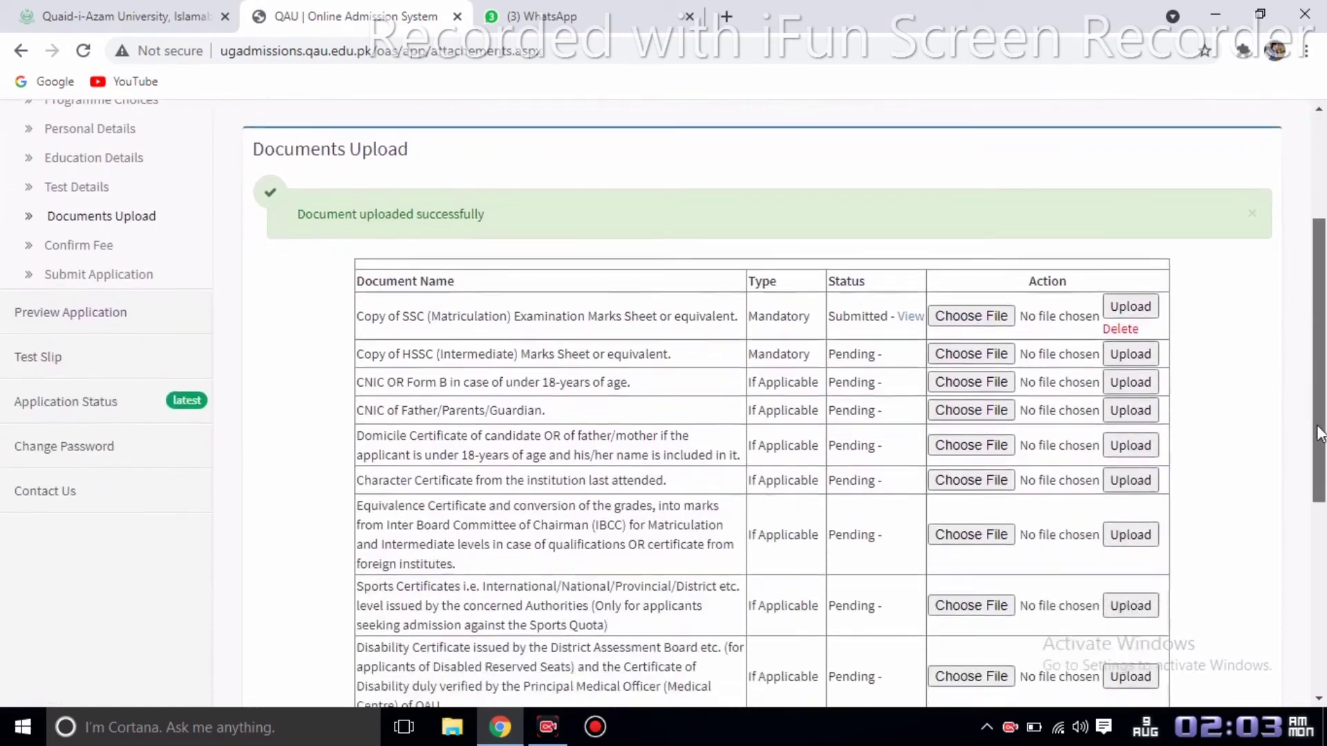
click(971, 305)
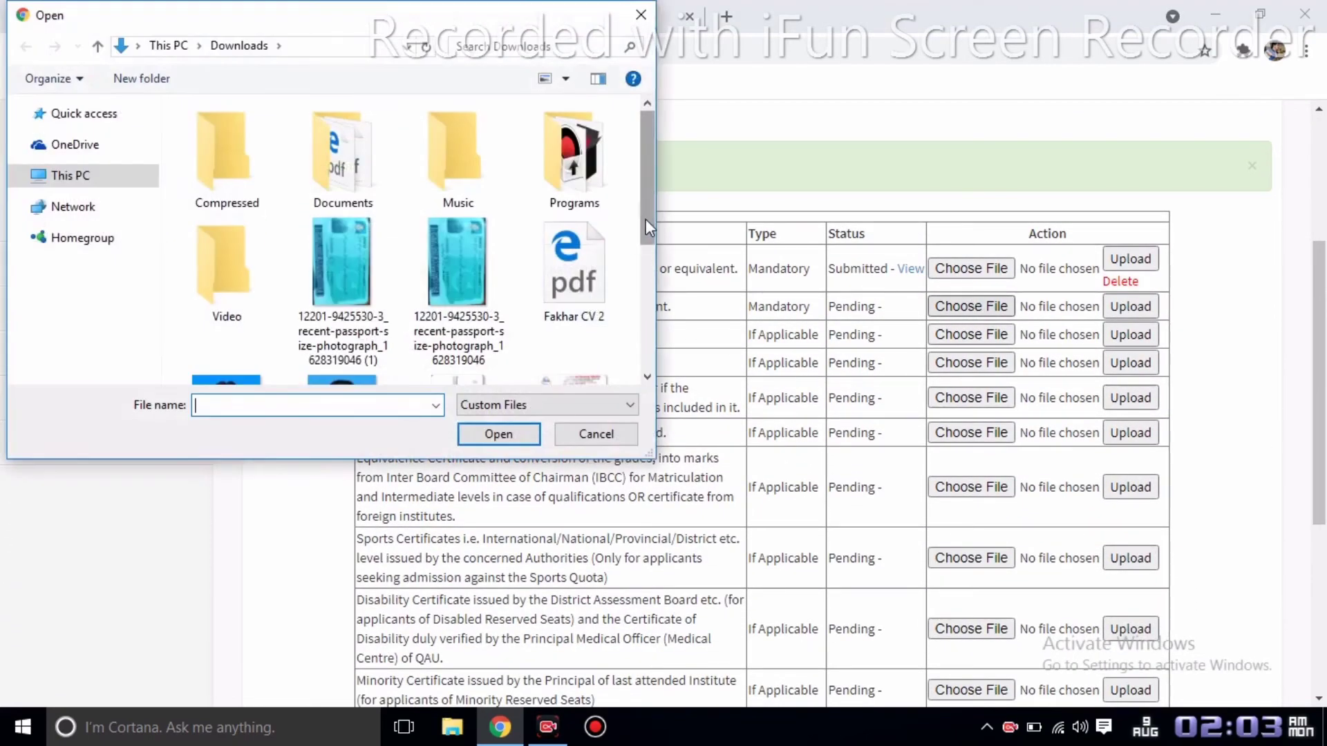
drag(645, 220, 635, 349)
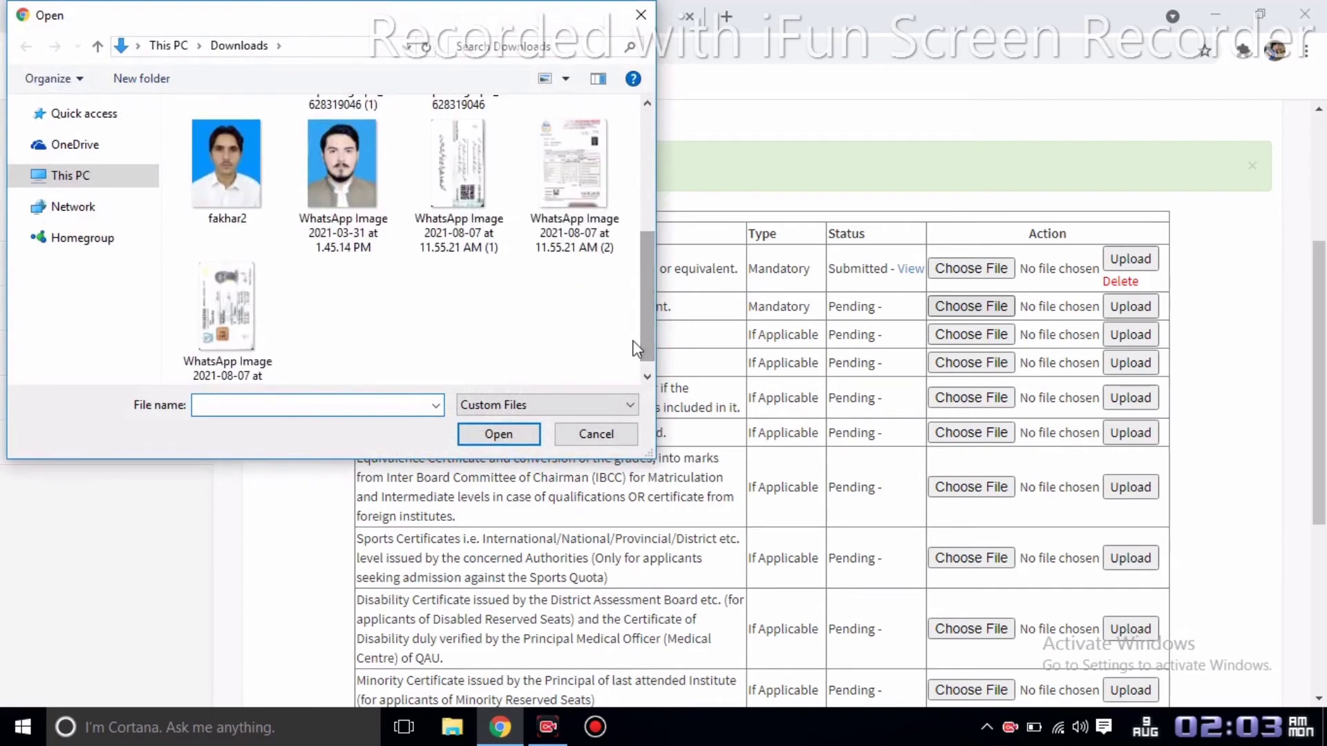
click(553, 199)
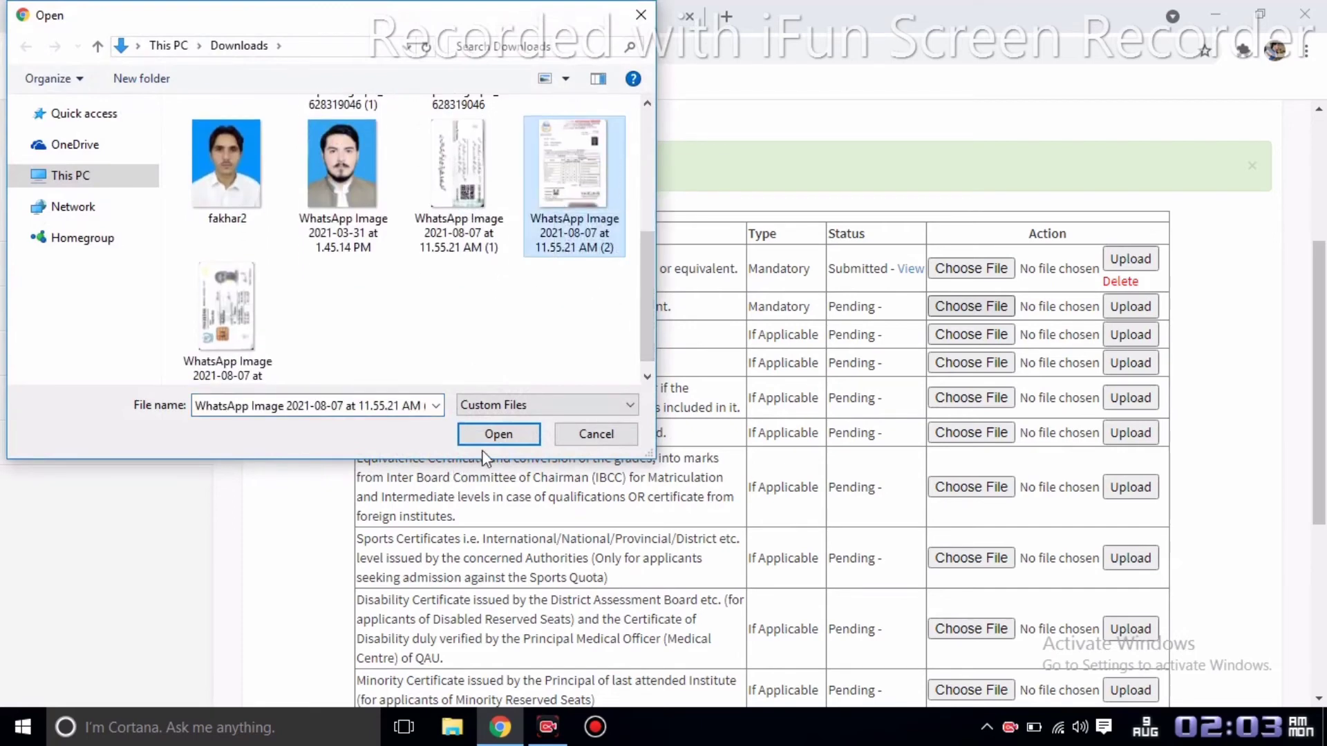
click(503, 433)
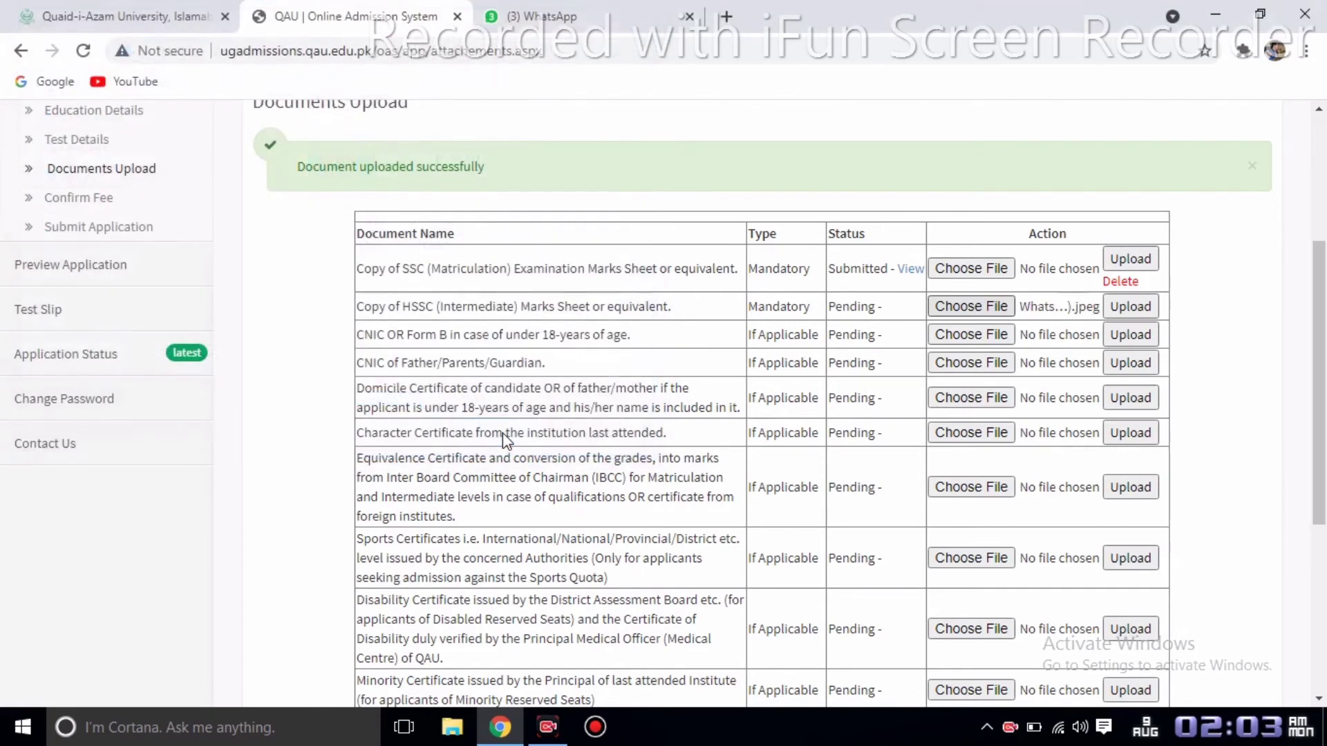
click(1123, 309)
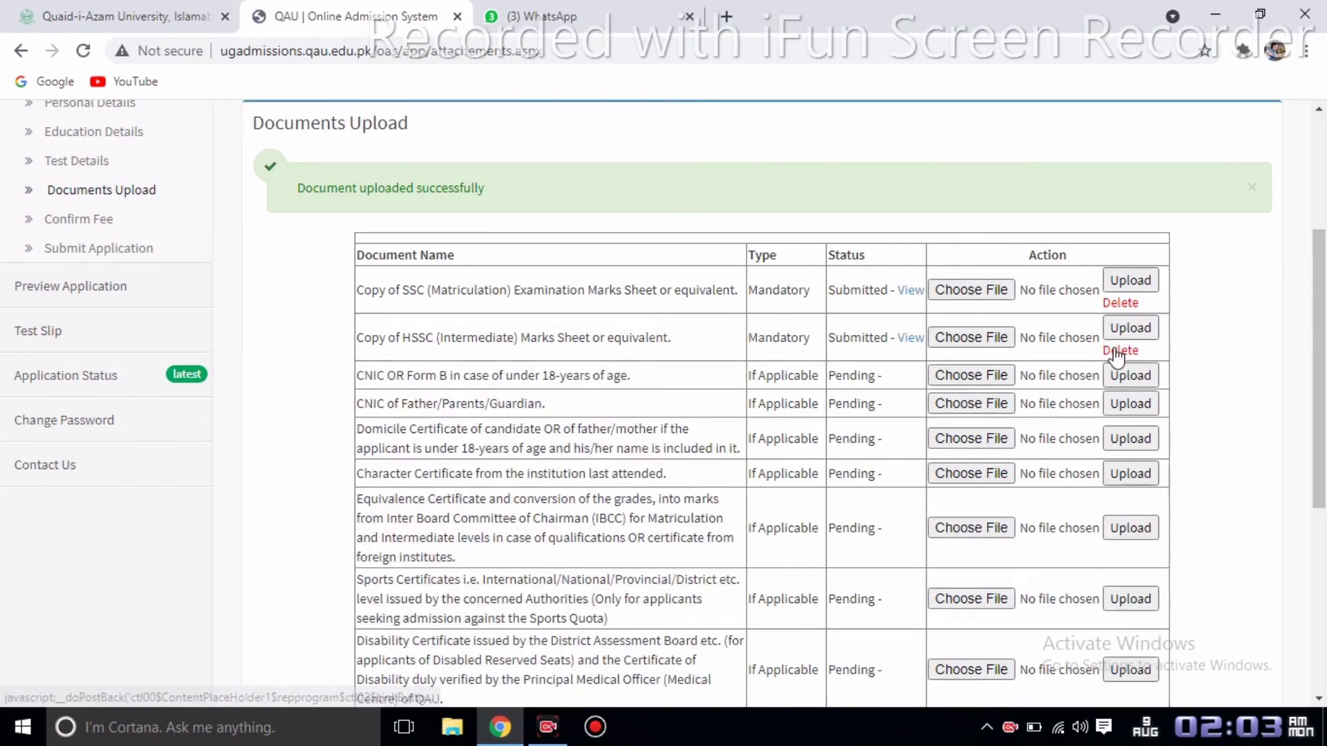
- Upload WhatsApp Image 2021-08-07 at 11.55.21 AM from Downloads as the applicant's CNIC or Form B
click(979, 375)
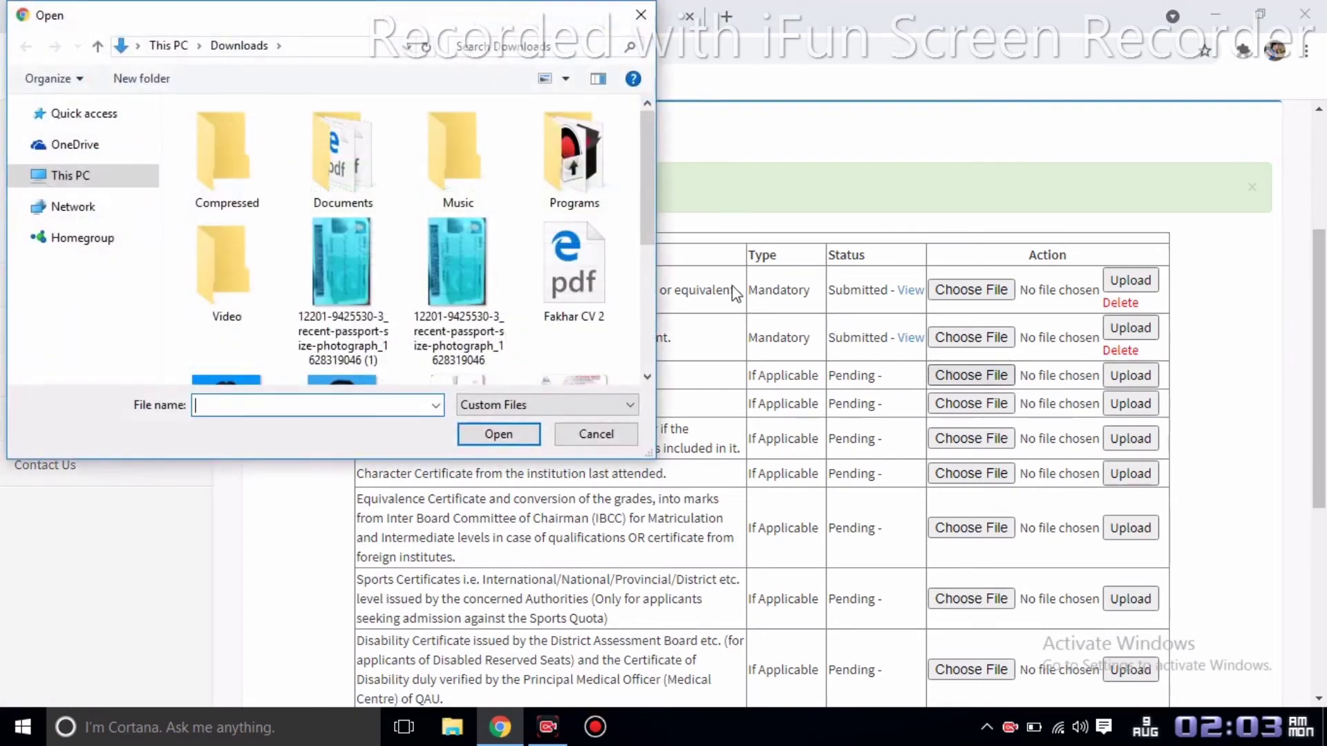
drag(653, 218, 629, 278)
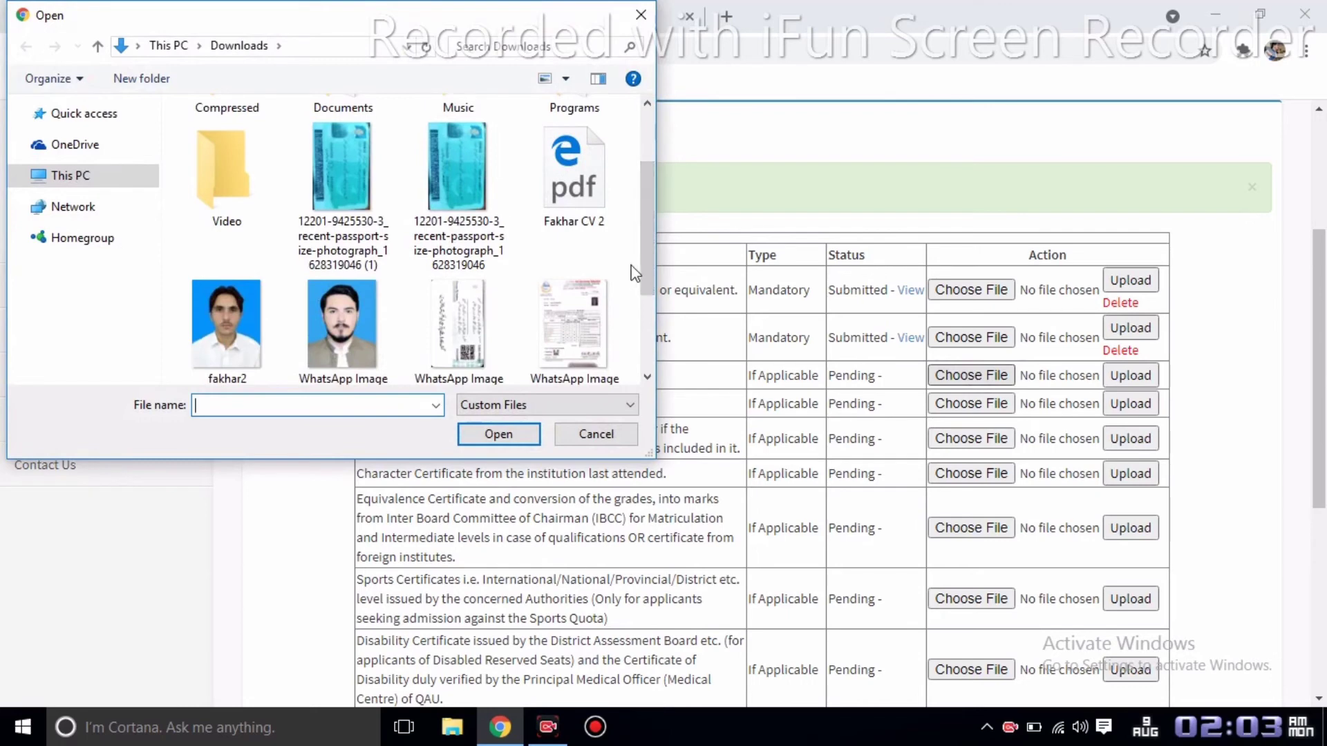
drag(644, 259, 636, 330)
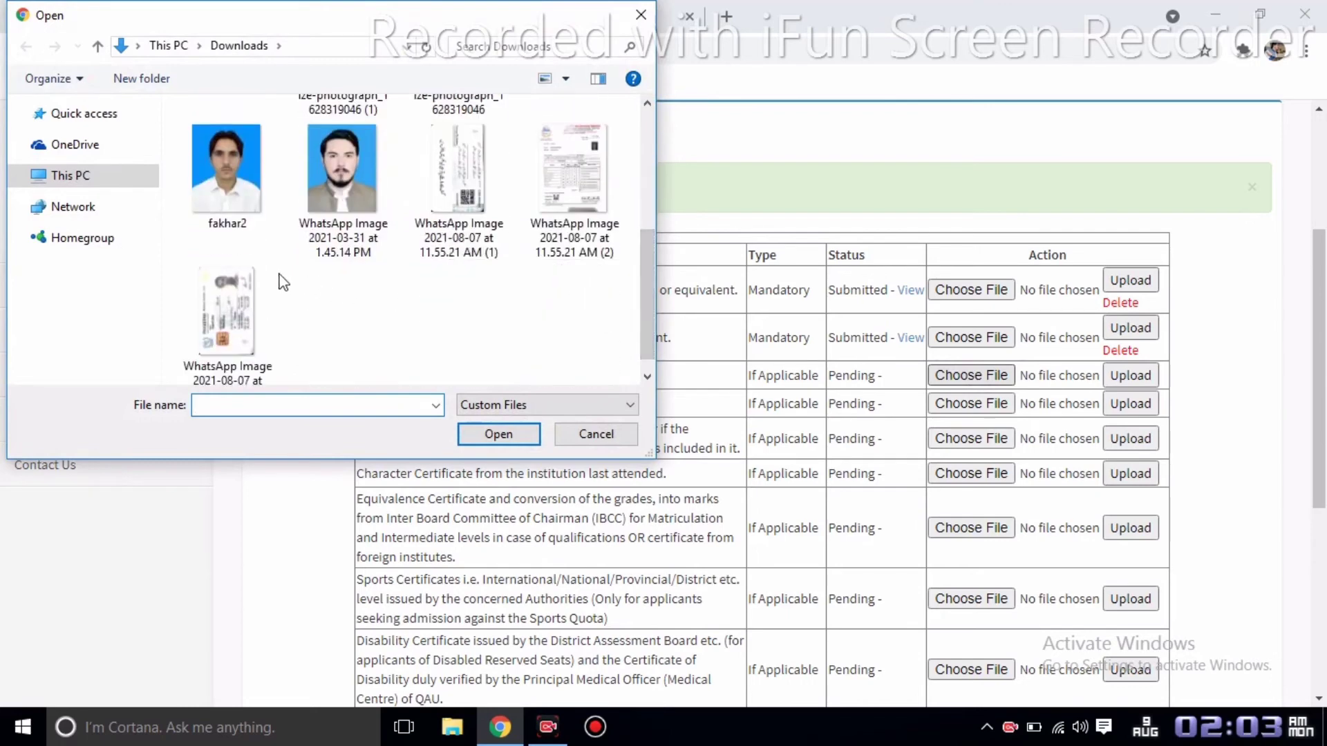
click(246, 308)
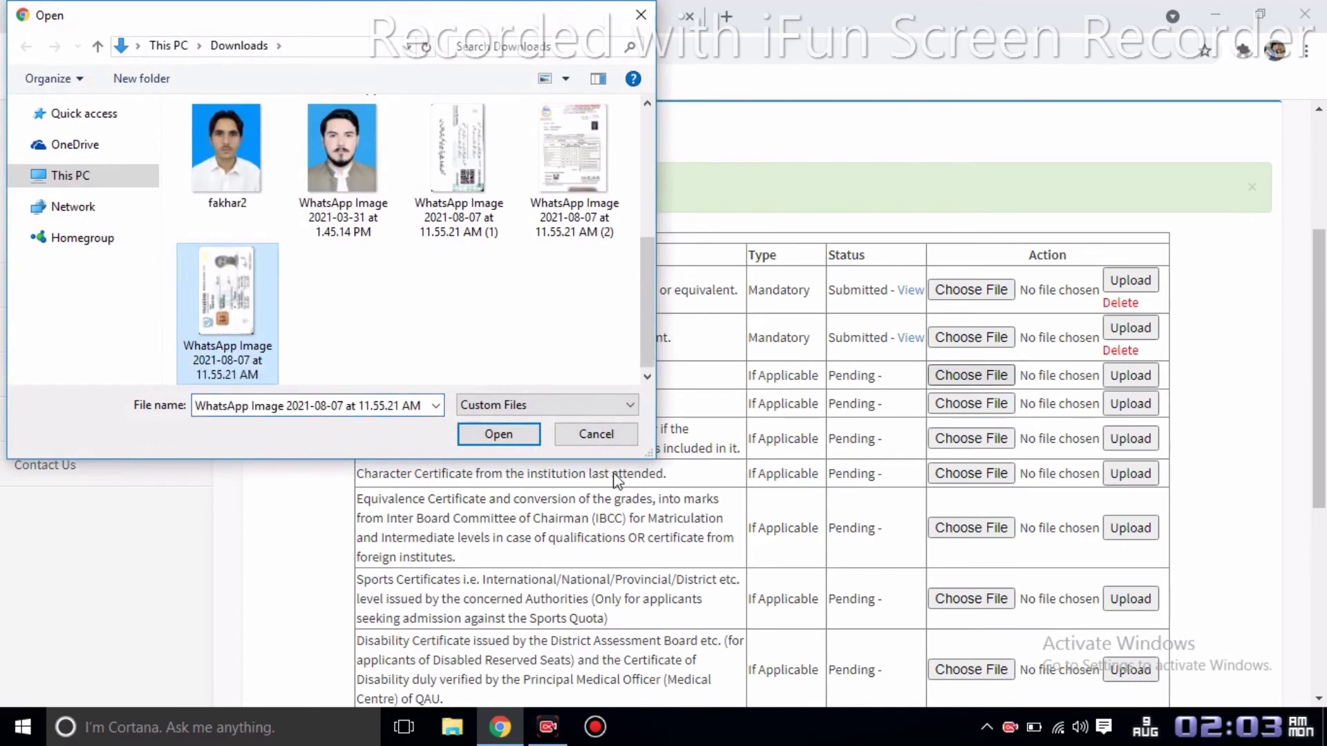
click(516, 436)
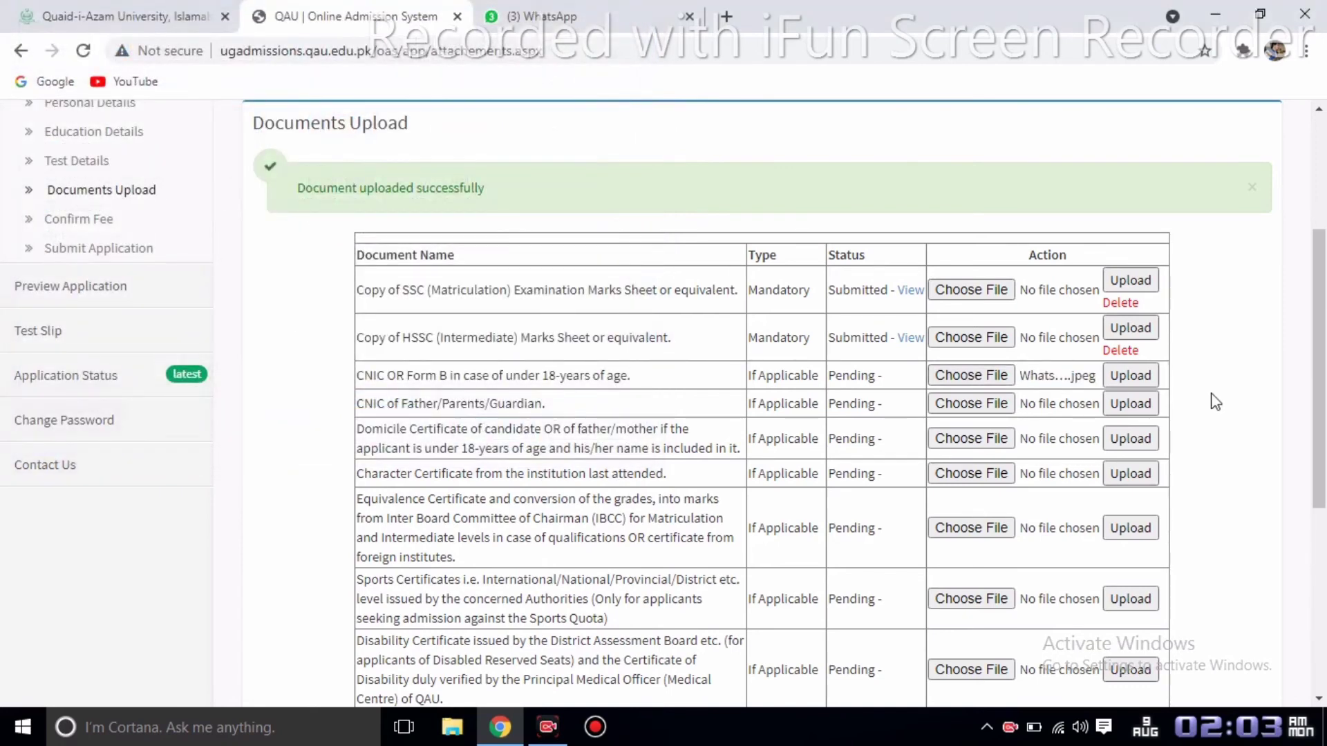
click(1134, 375)
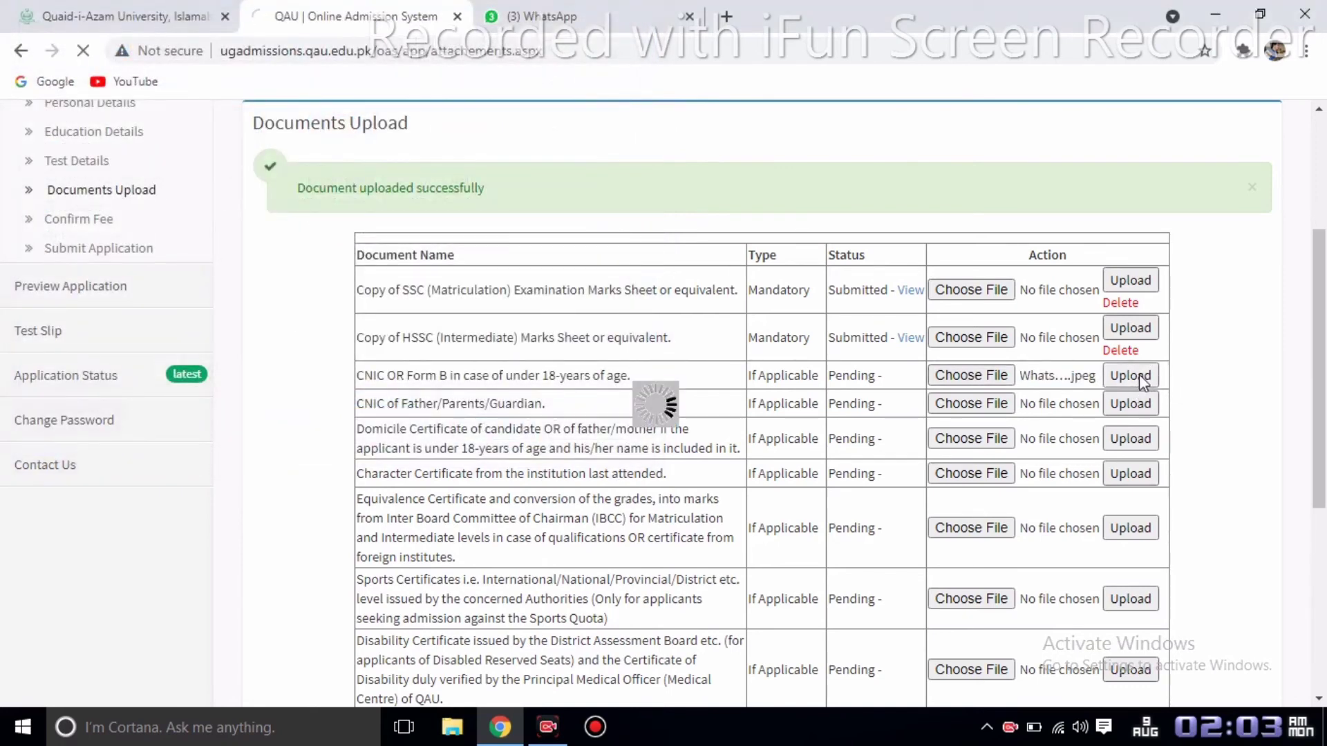
- Proceed from the documents upload to the fee confirmation and open the printable HBL fee challan to check its copies
scroll(691, 484, down, 5)
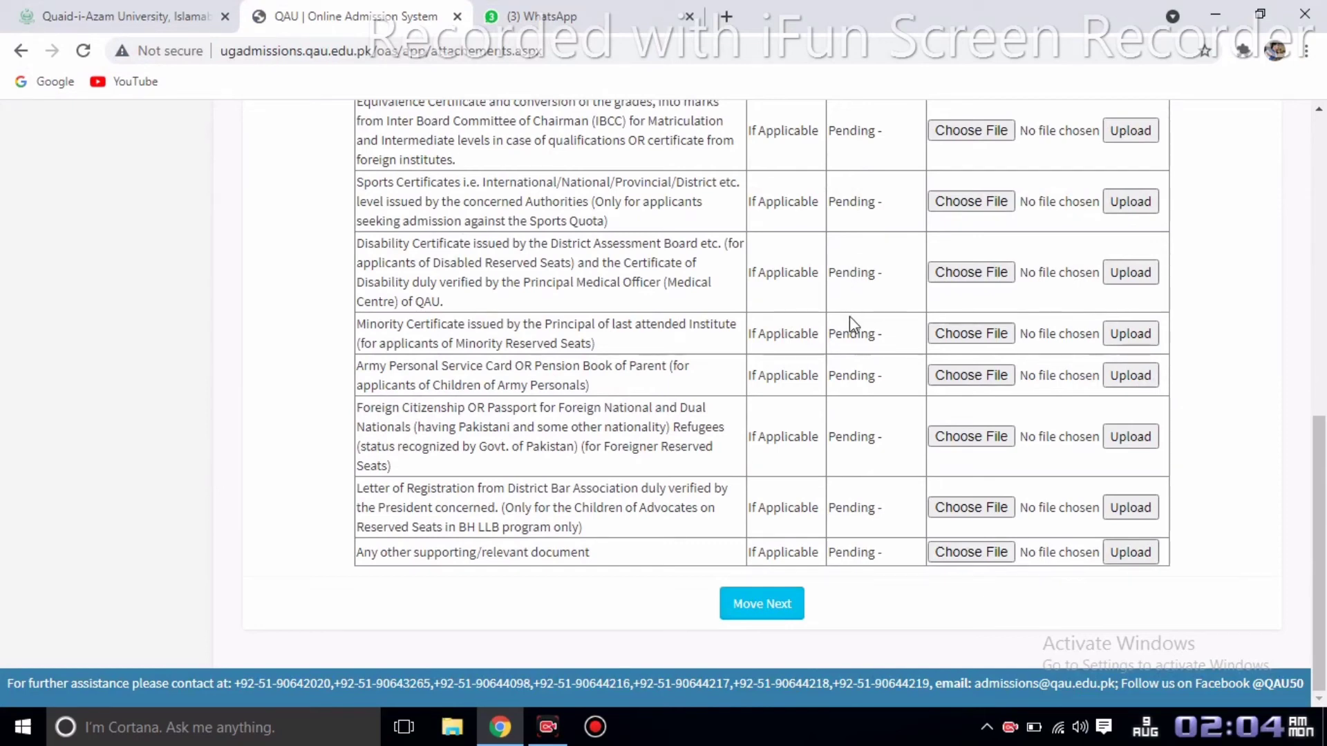
click(761, 605)
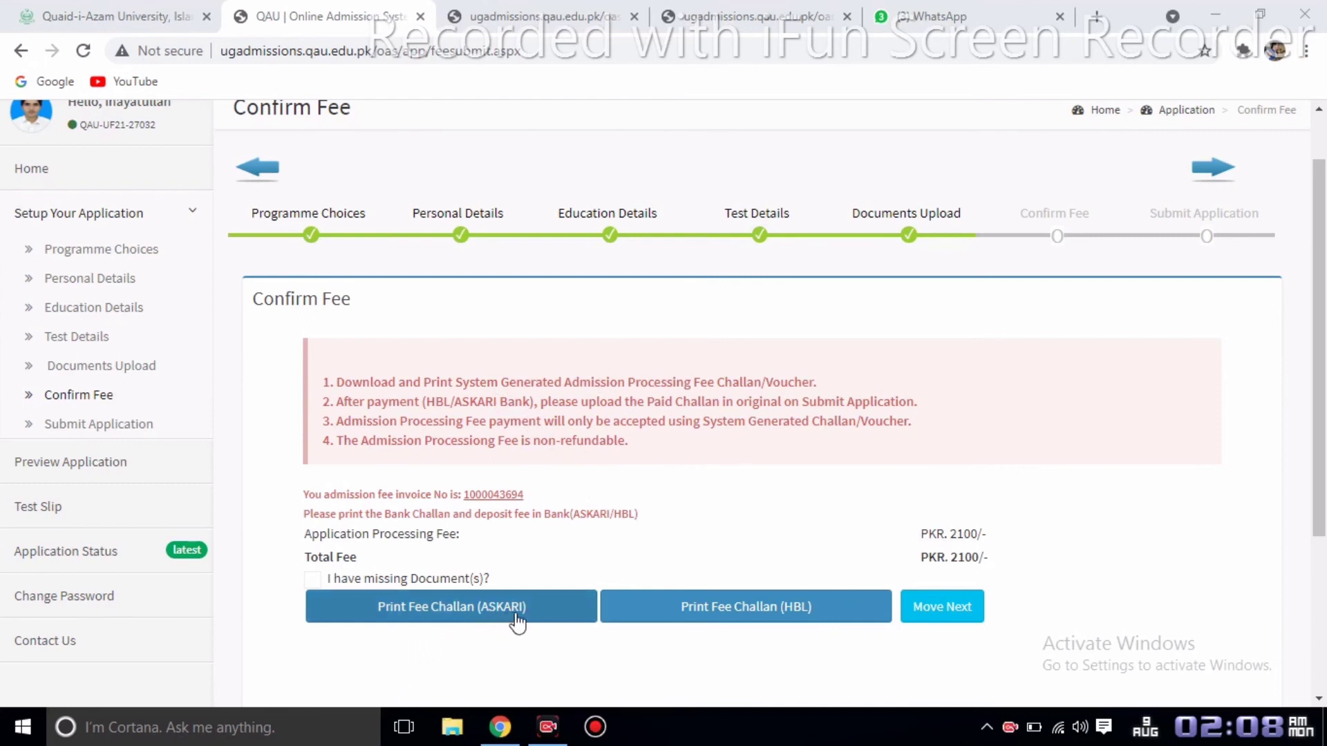
click(760, 618)
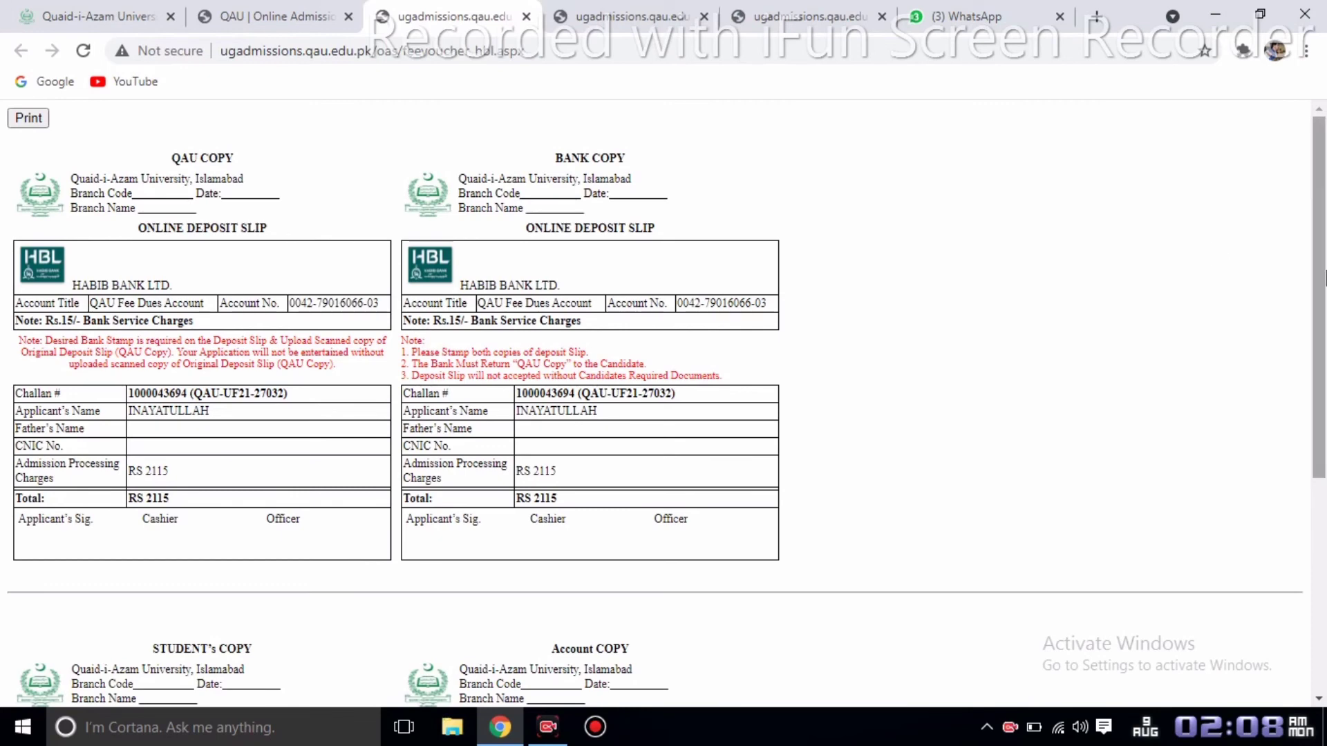
mouse_move(1324, 277)
mouse_down()
mouse_move(1324, 374)
mouse_move(1319, 284)
mouse_up()
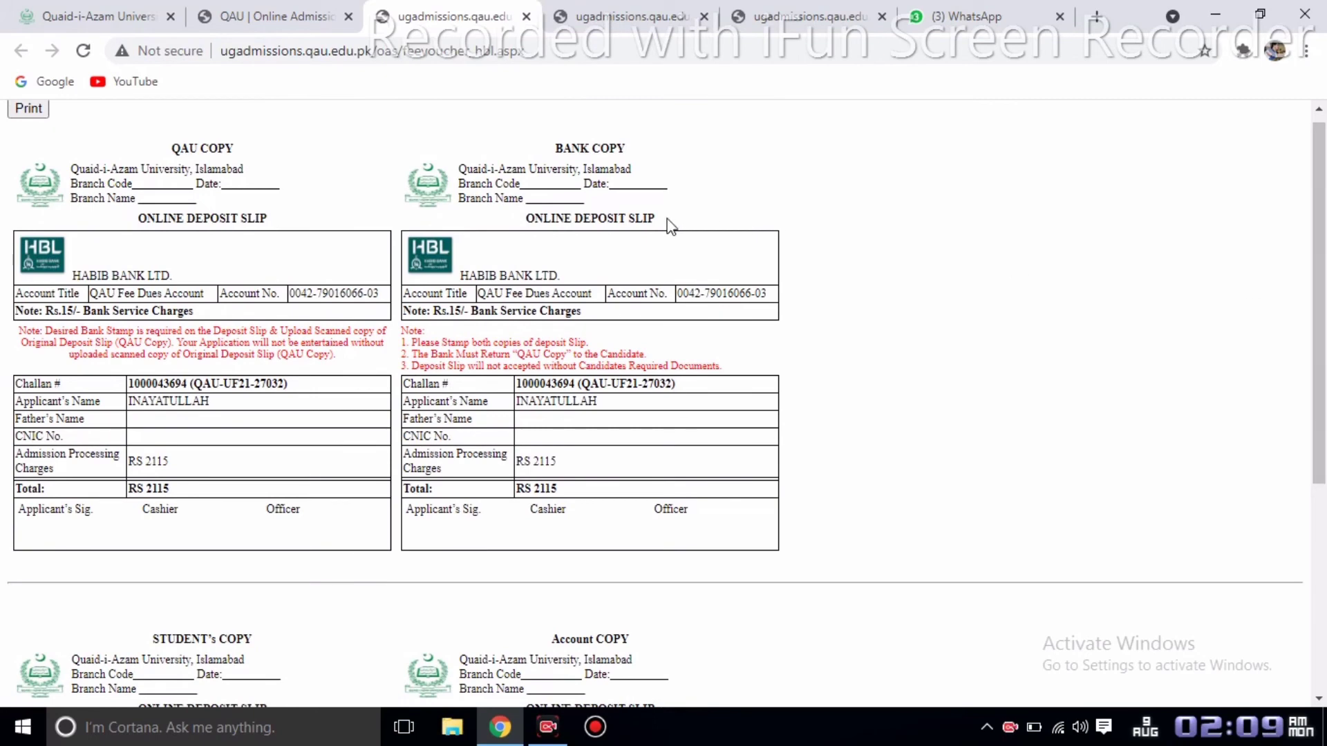
key(ctrl+shift+Tab)
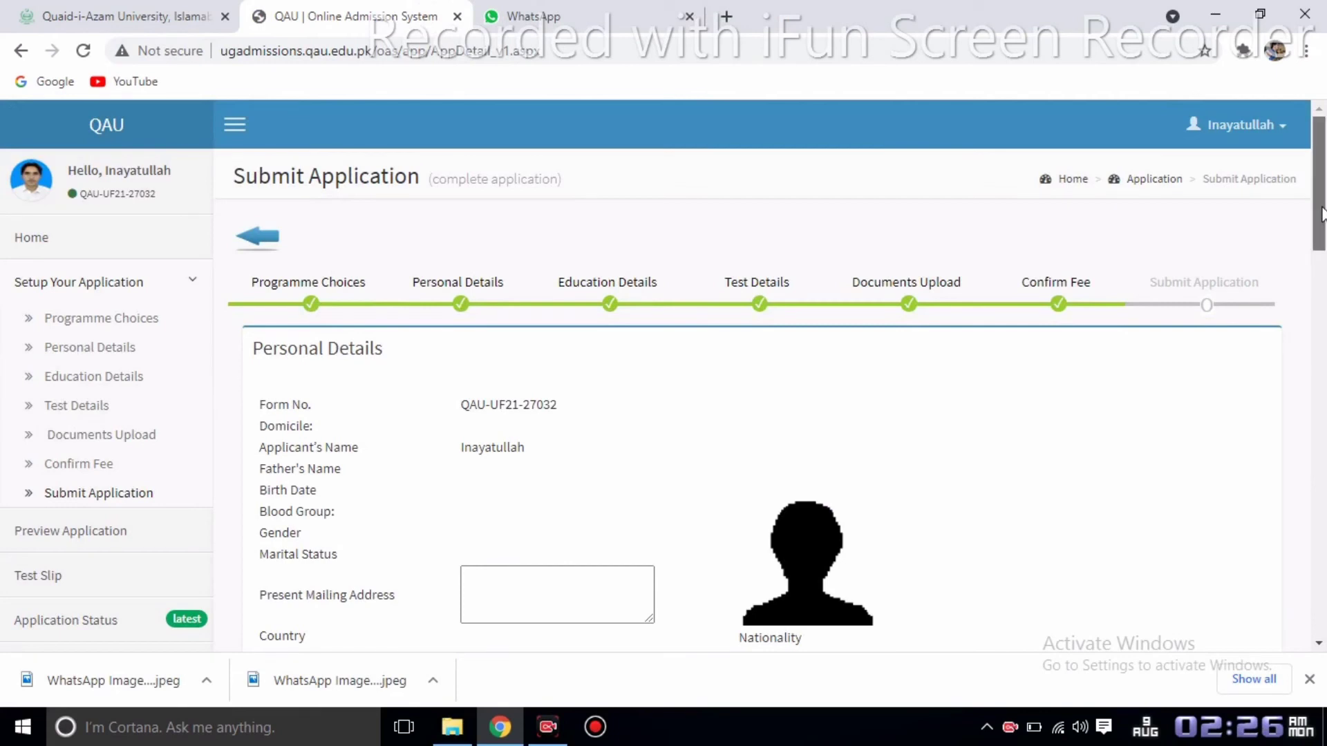
- Review the application summary, covering personal details, chosen programmes, education records, uploaded documents and the processing fee slip section
drag(1322, 214, 1321, 222)
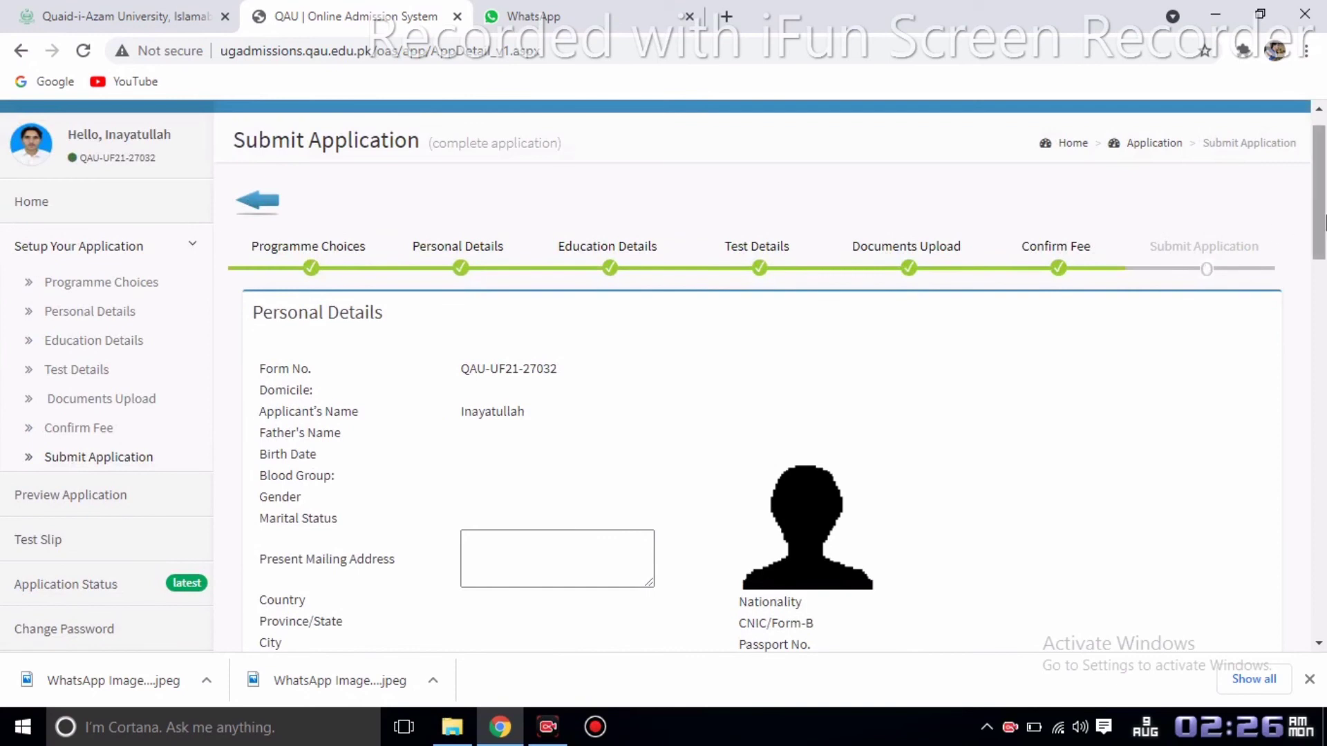
drag(1323, 228, 1322, 250)
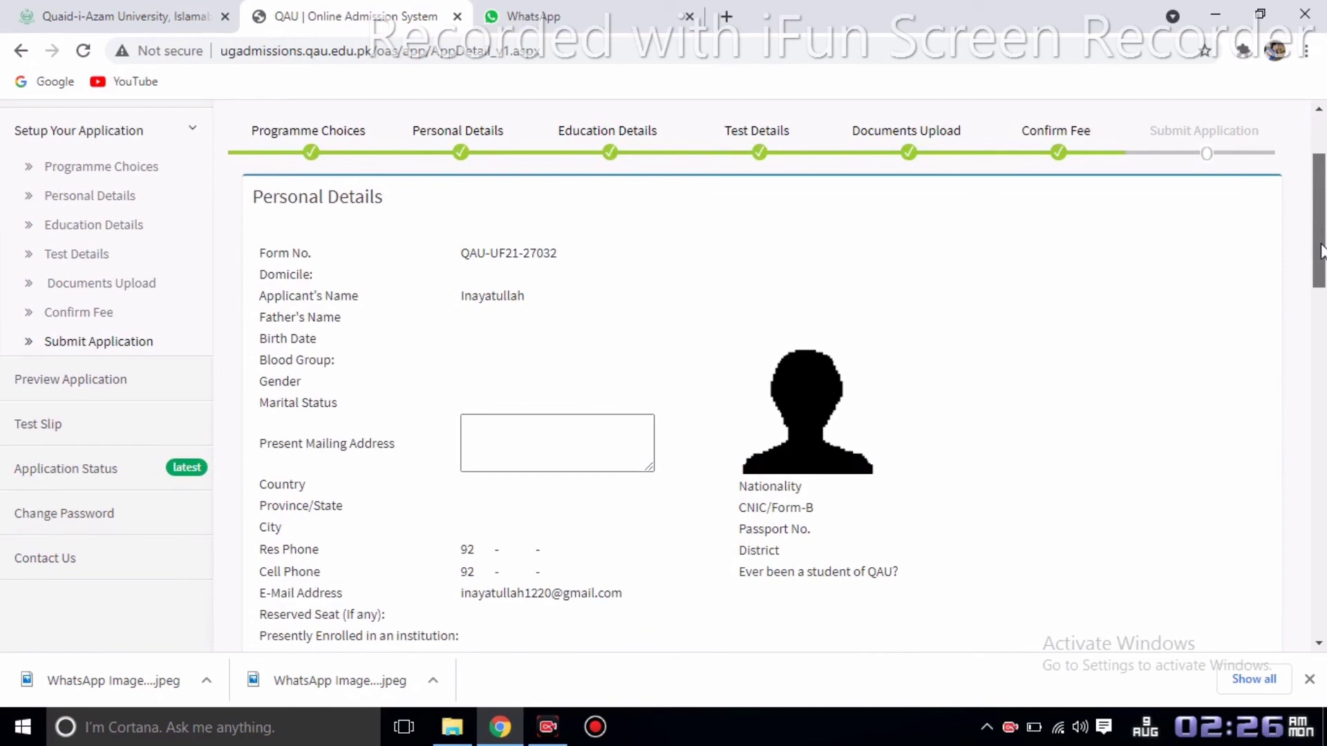
drag(1321, 250, 1321, 251)
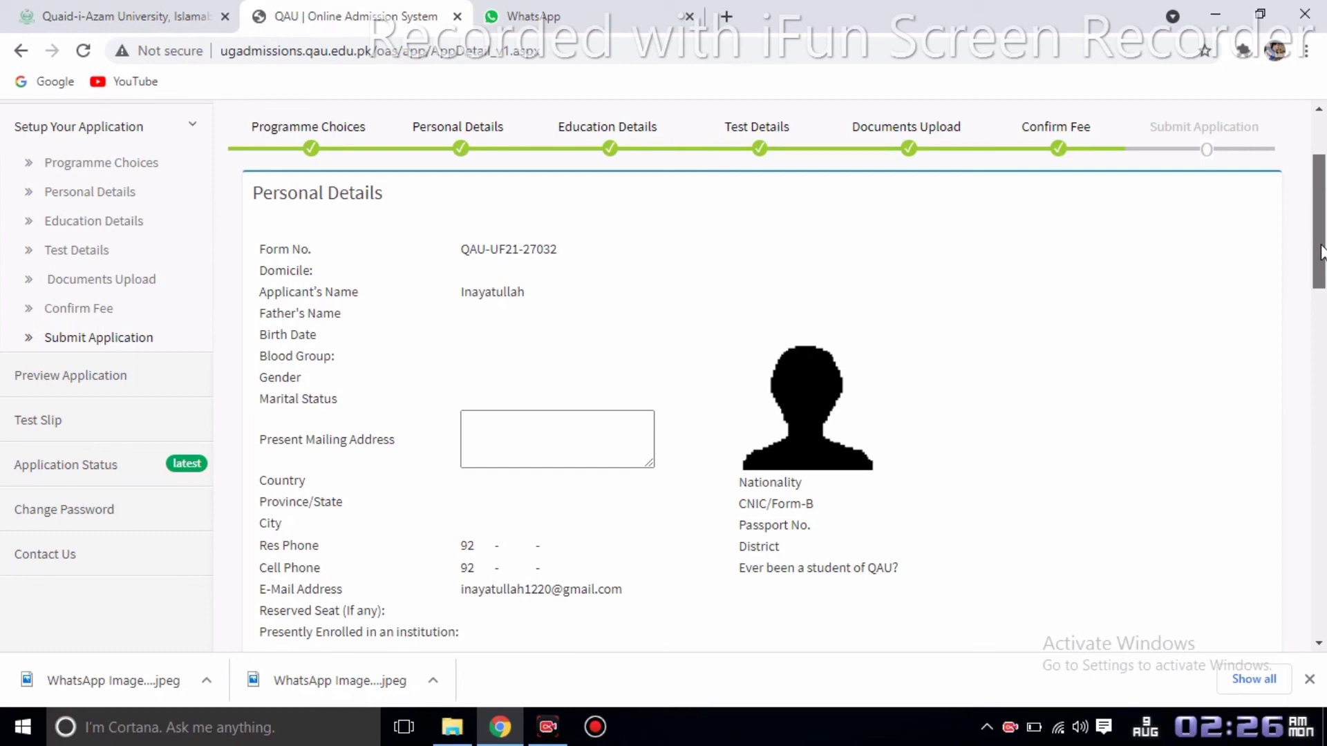
drag(1321, 252, 1321, 253)
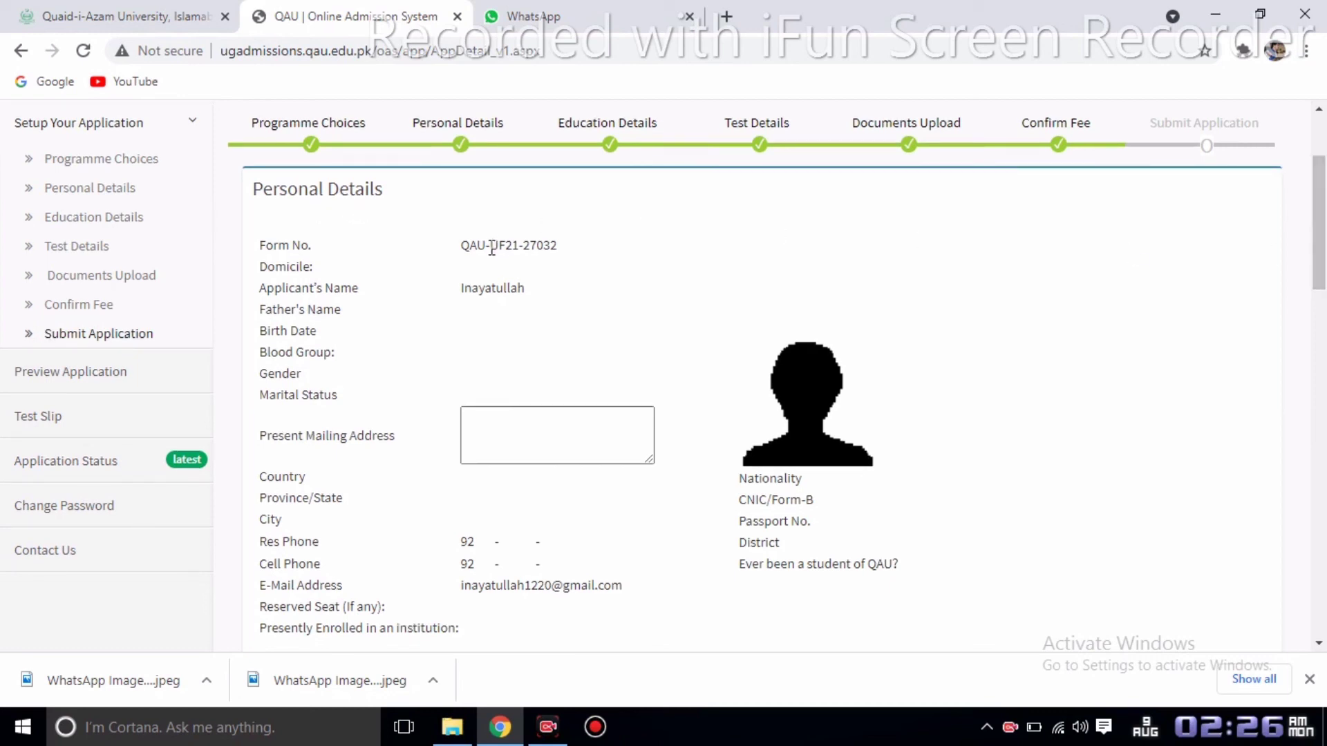
drag(1321, 235, 1321, 359)
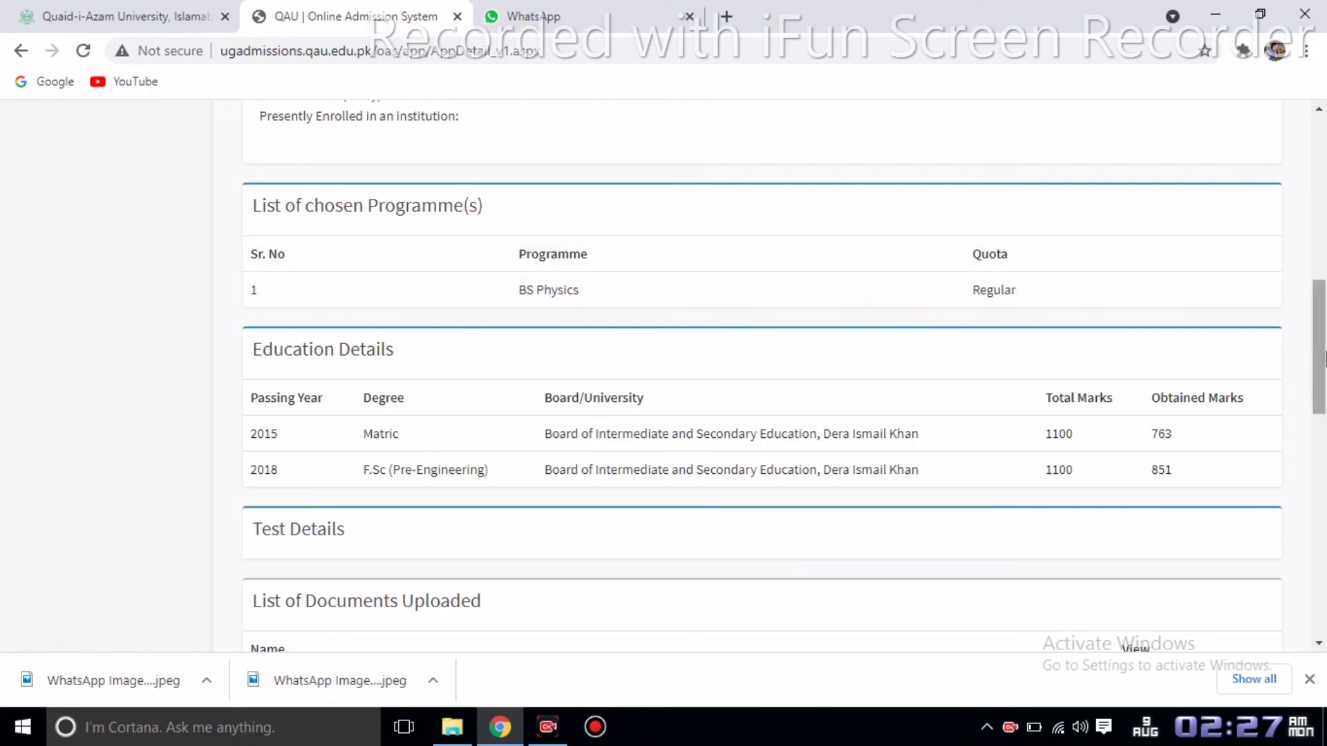
drag(1321, 356, 1313, 392)
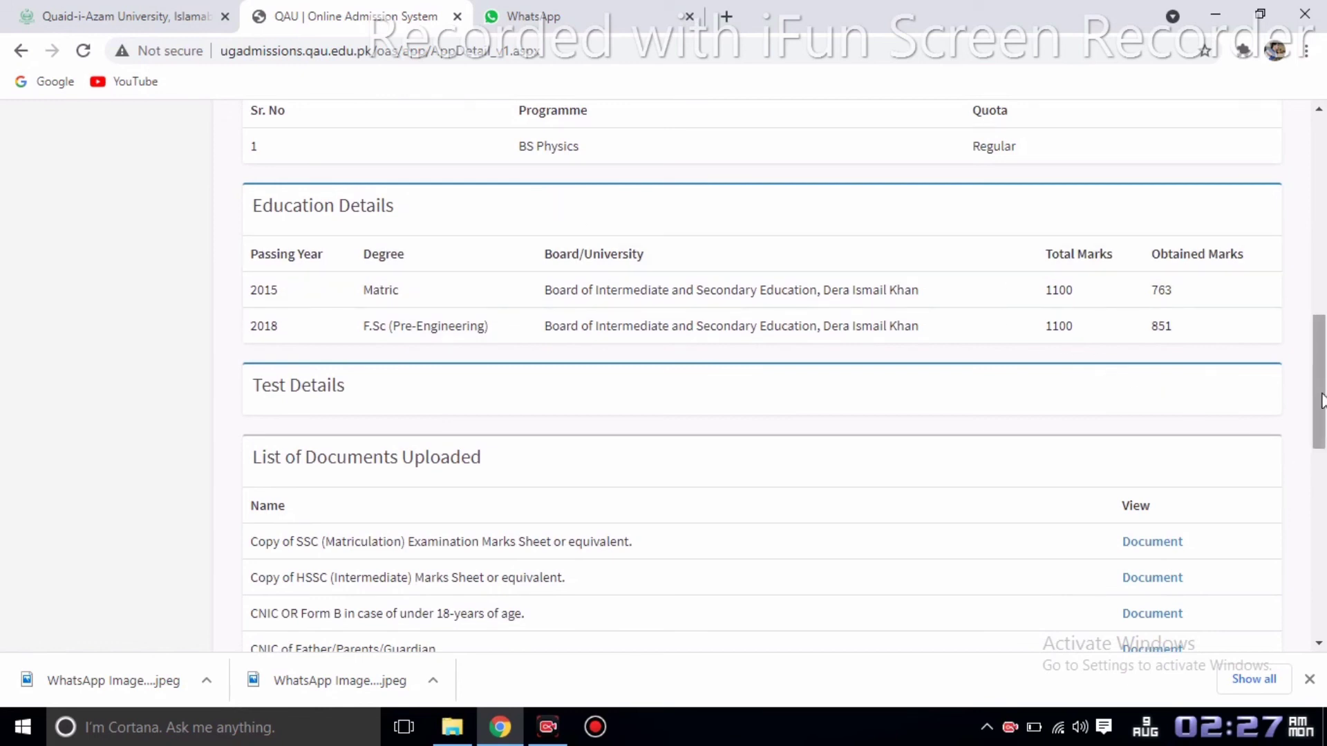
drag(1325, 399, 1325, 420)
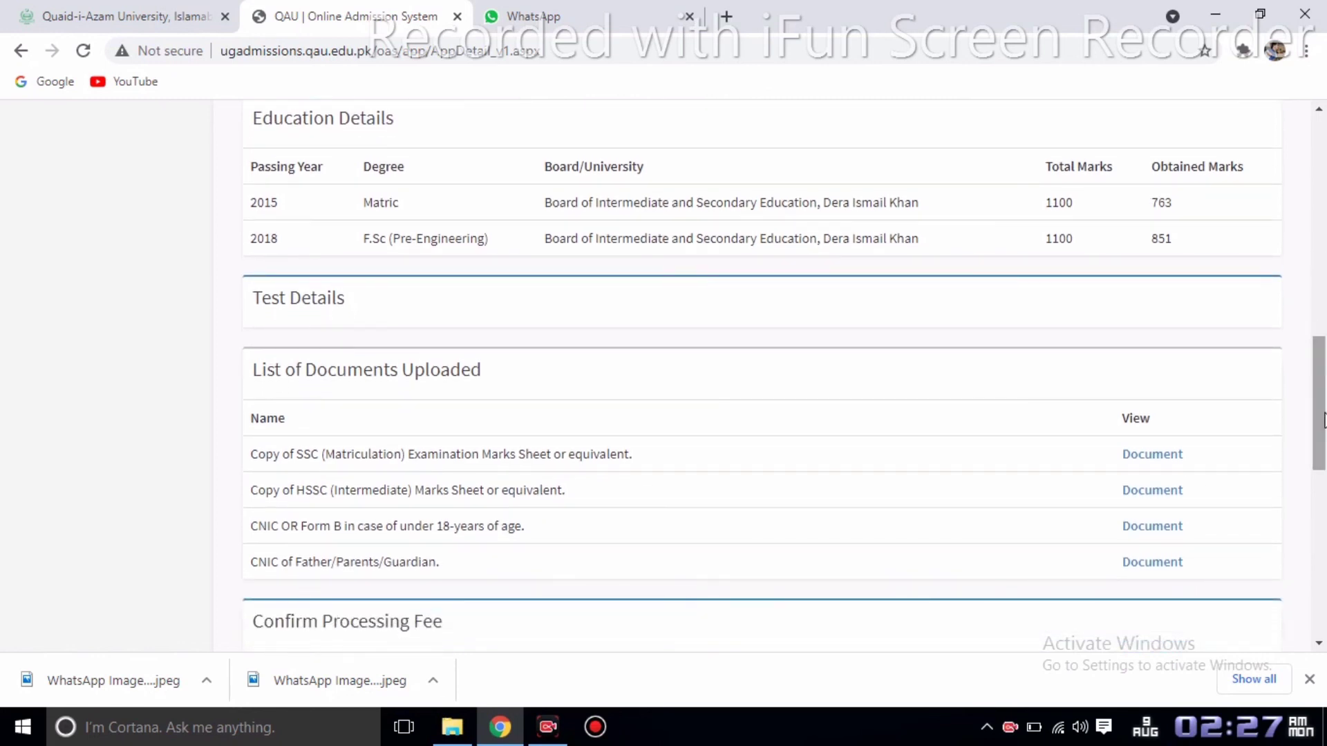
scroll(1231, 242, down, 3)
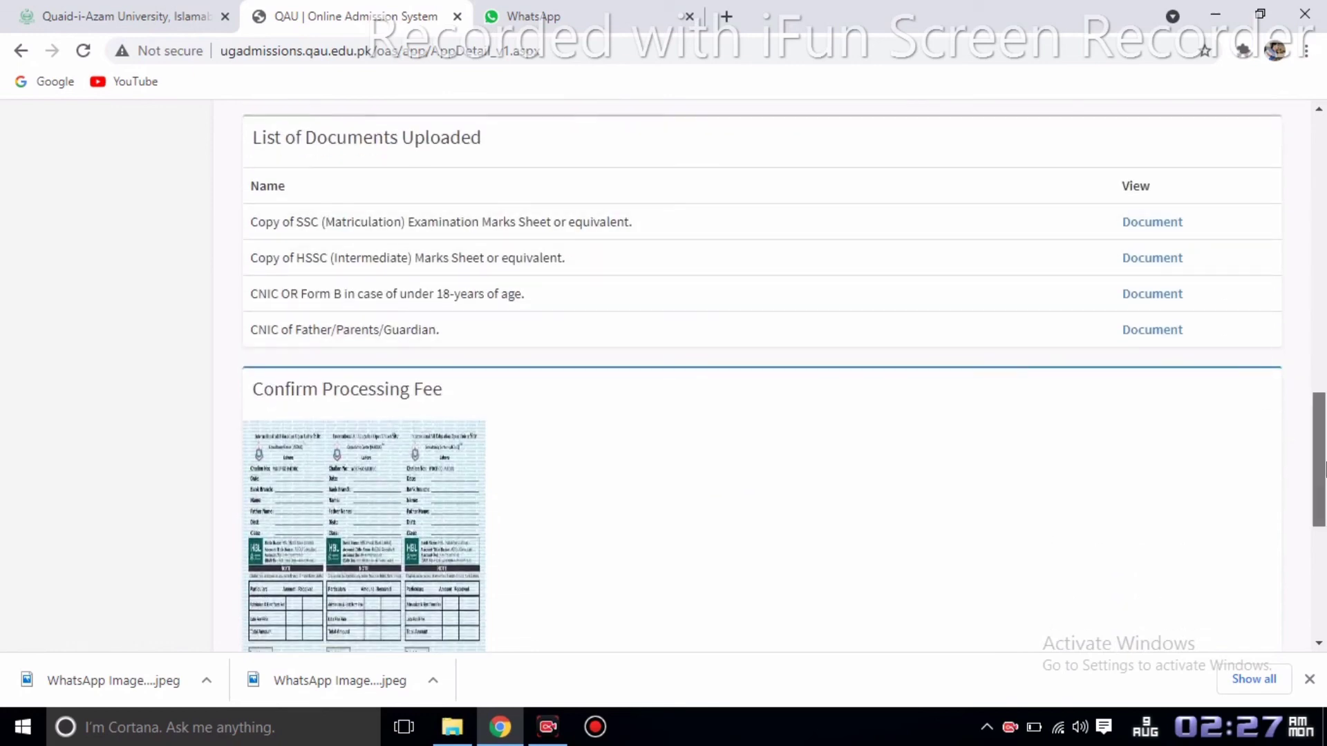
drag(1325, 462, 1324, 523)
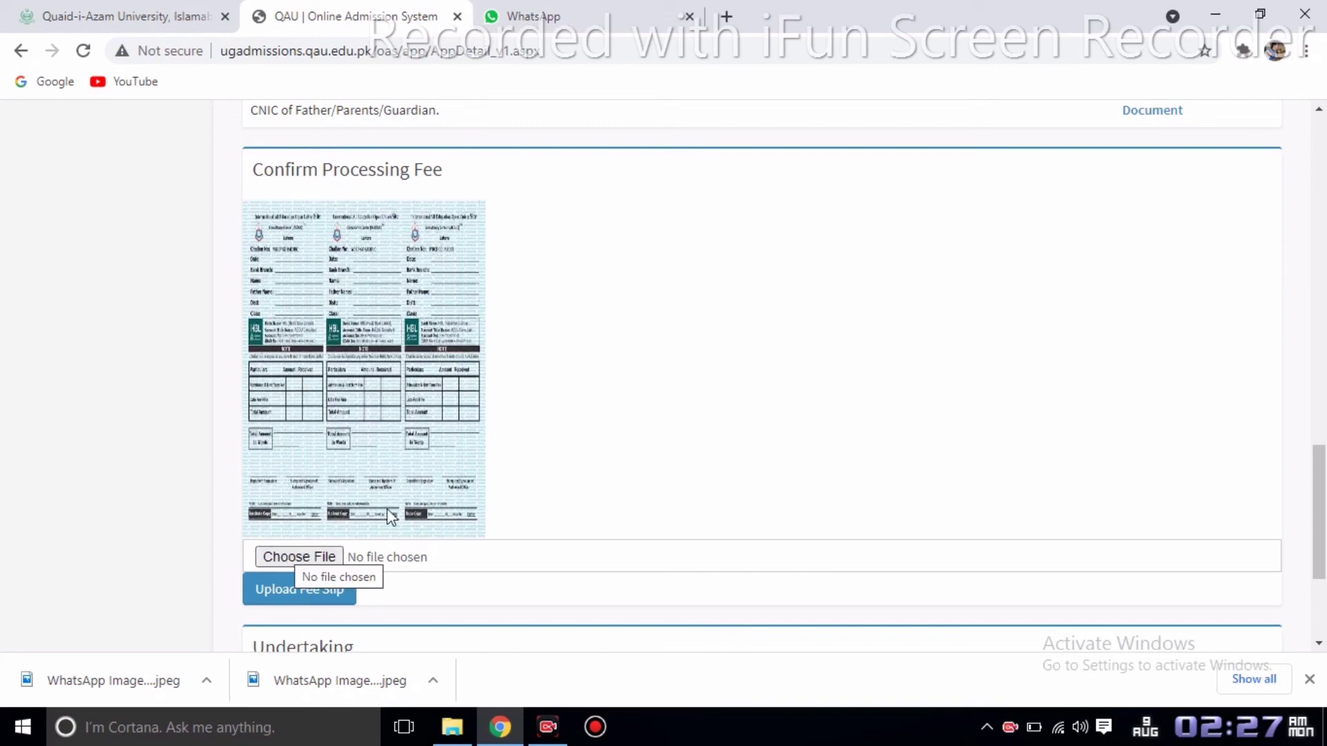
- Accept the undertaking certifying that the information is true and submit the application
drag(1320, 535, 1317, 593)
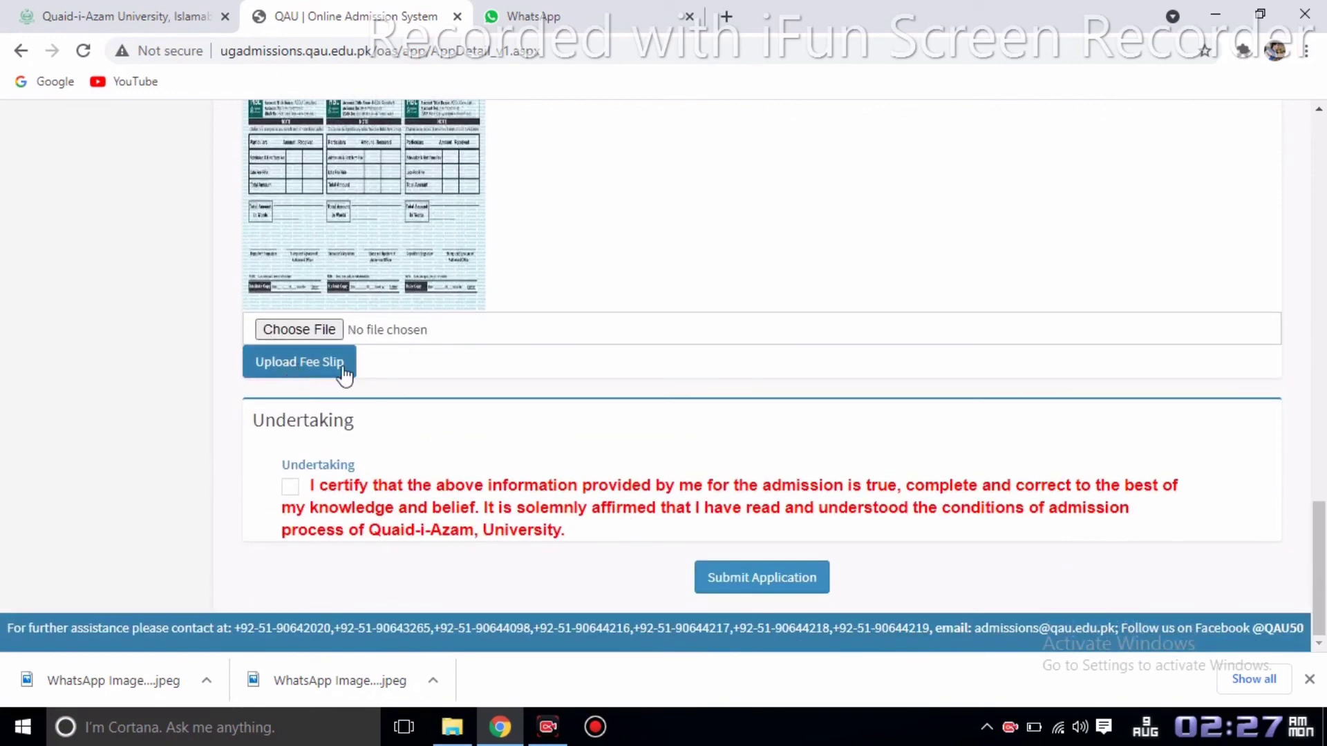
click(290, 488)
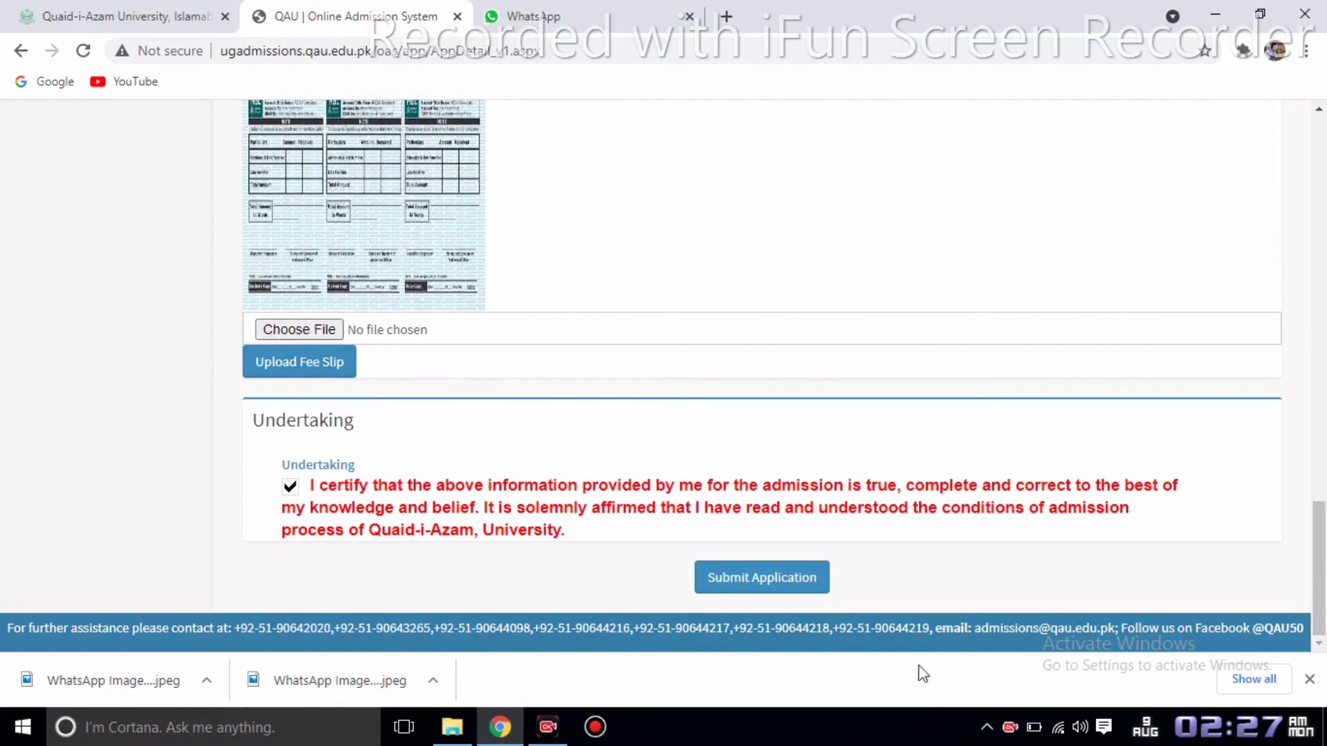
click(762, 590)
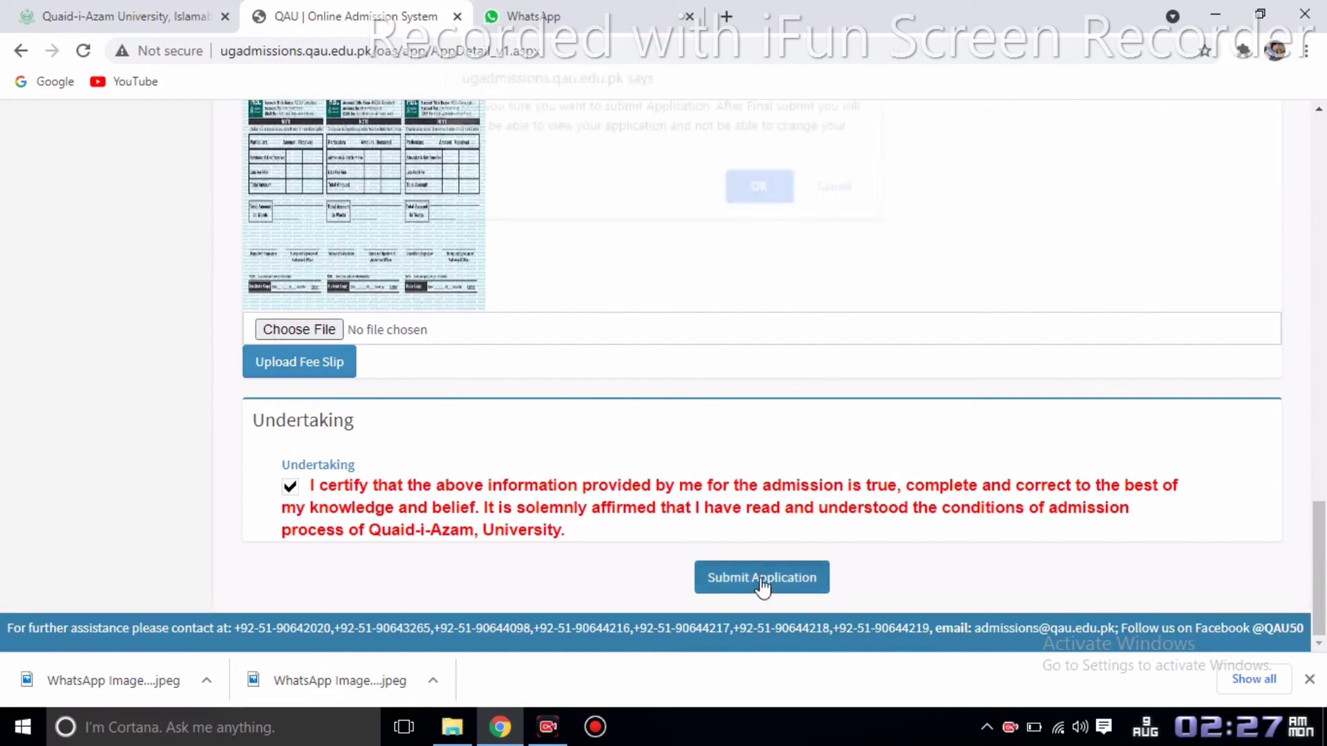